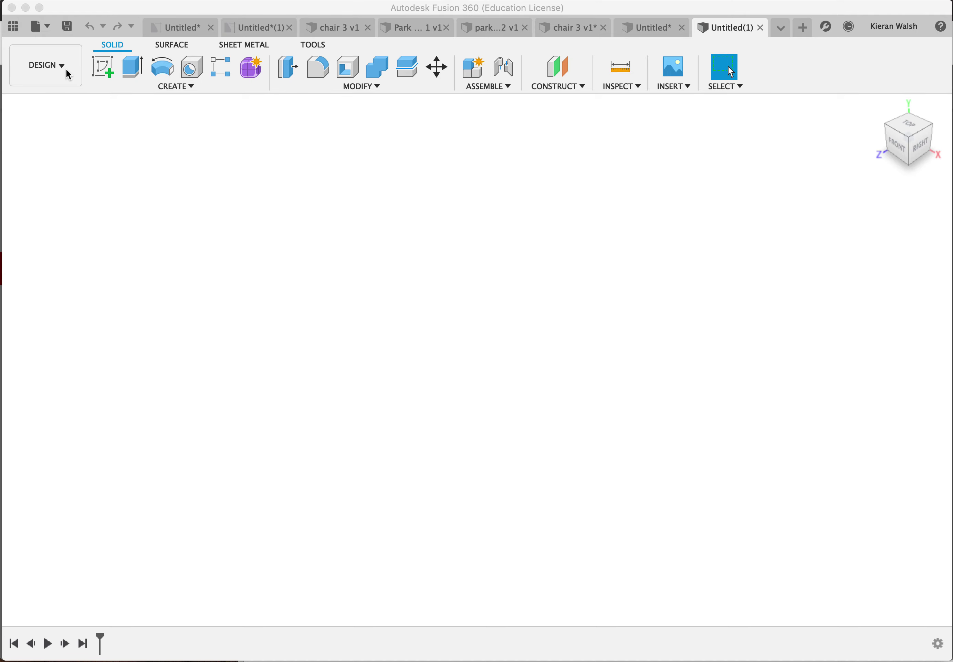
Step: Sketch a circumscribed hexagon of 6 mm at the origin on the ground plane and finish the sketch
click(105, 70)
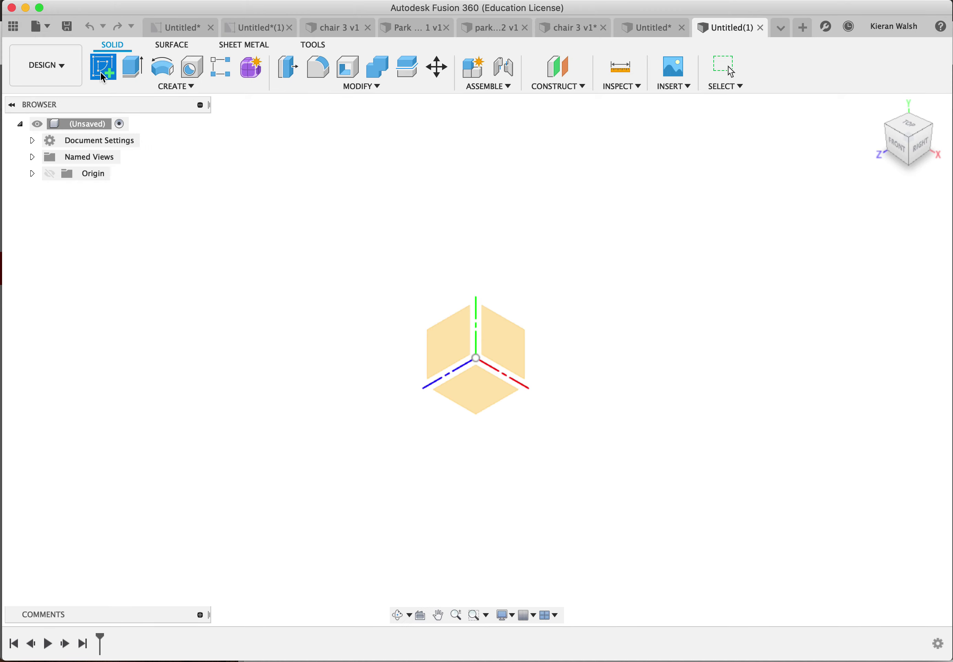
click(496, 378)
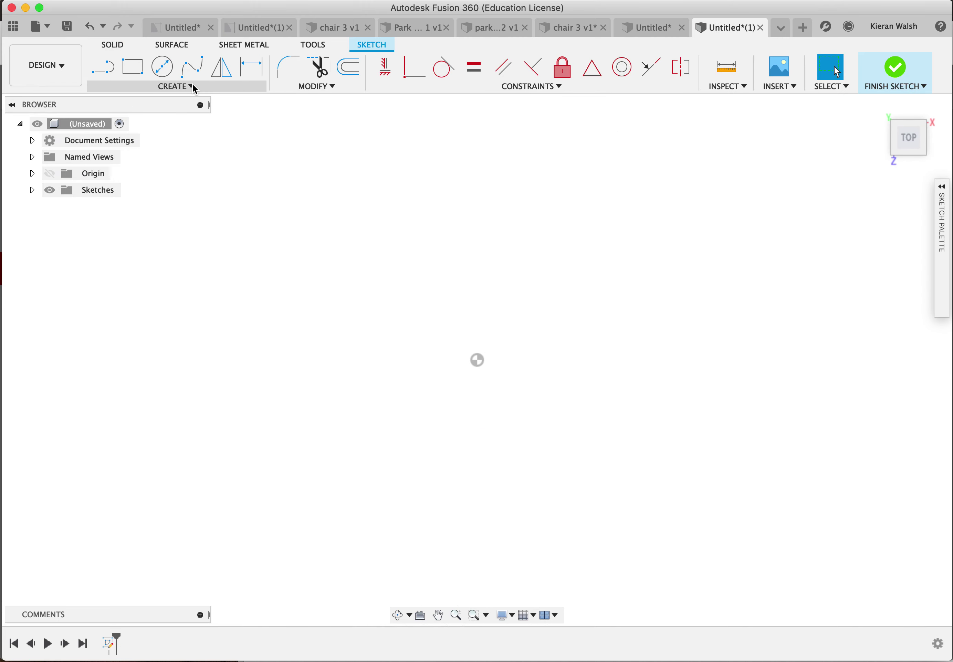
click(186, 88)
mouse_move(175, 164)
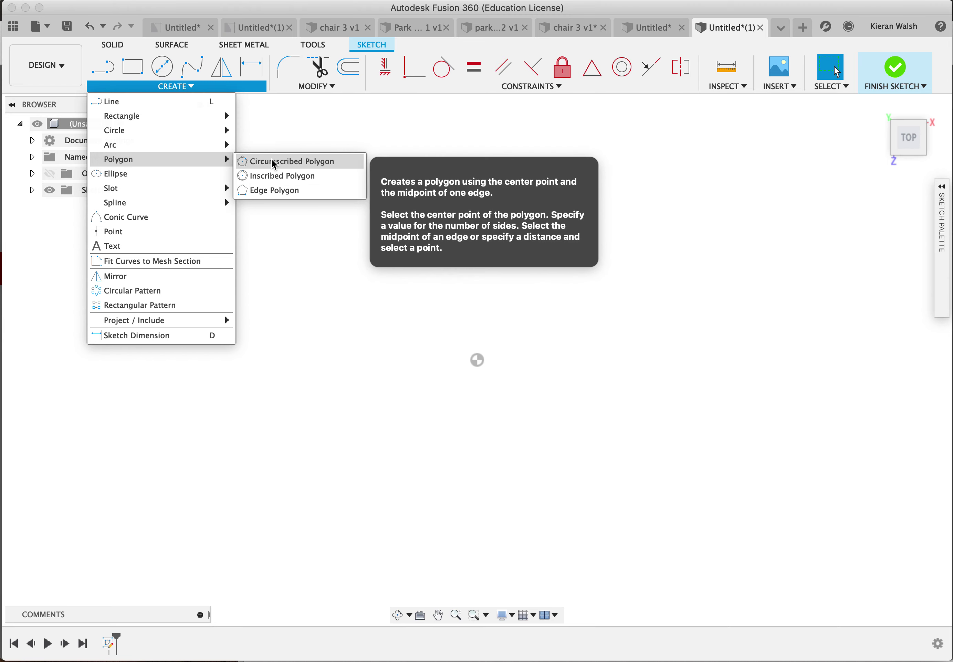
click(283, 161)
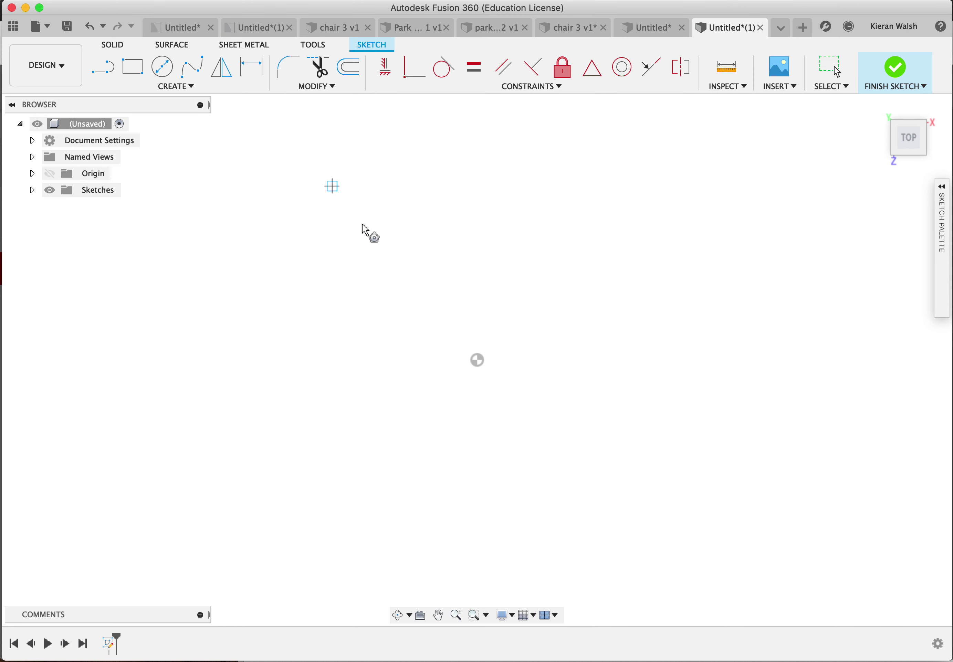
click(478, 360)
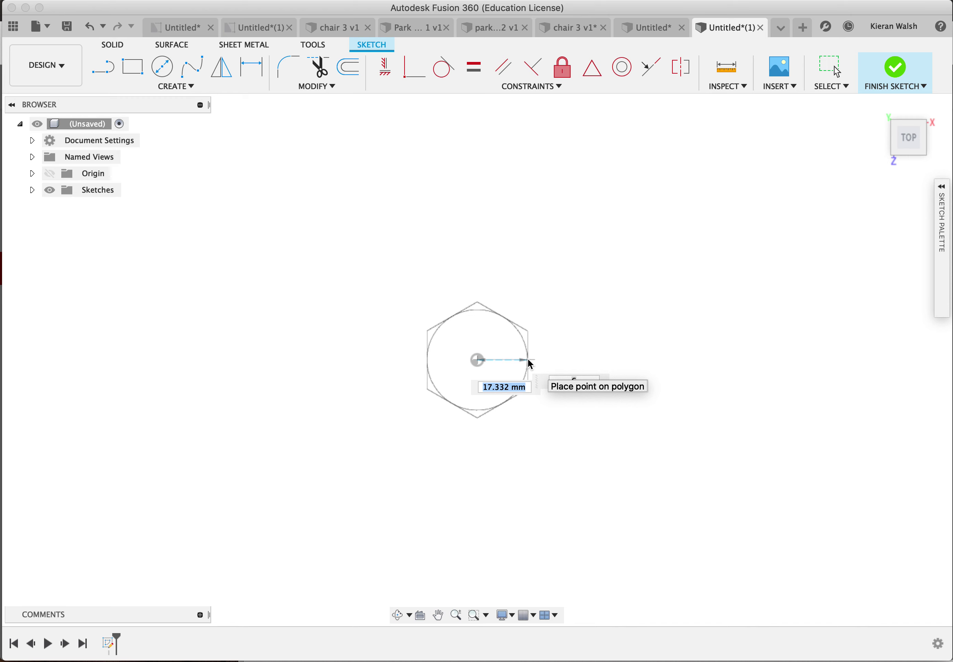
text(6)
click(478, 378)
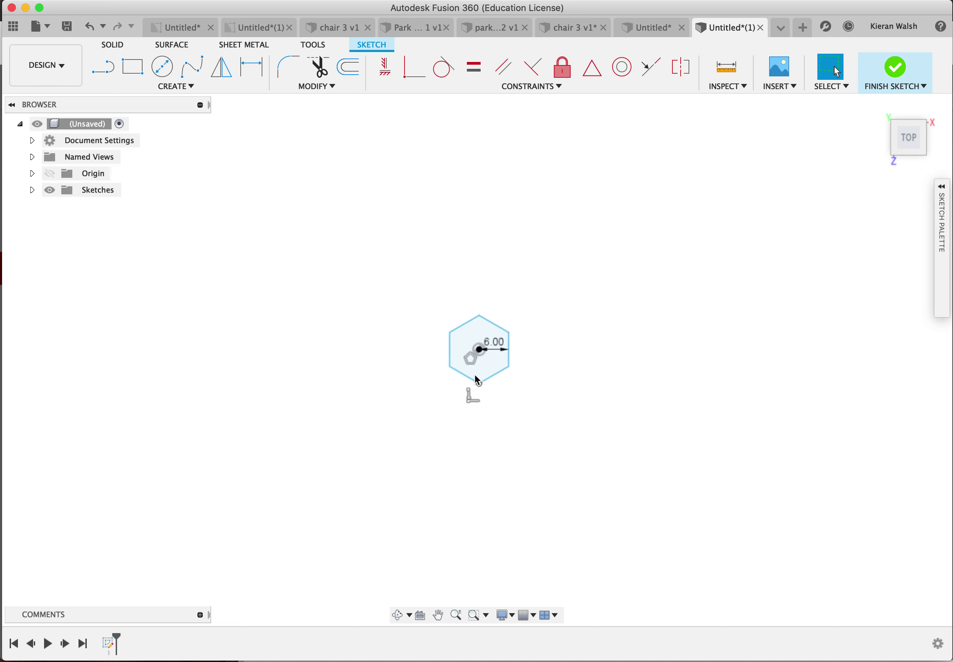
key(Escape)
scroll(488, 351, up, 2)
click(912, 88)
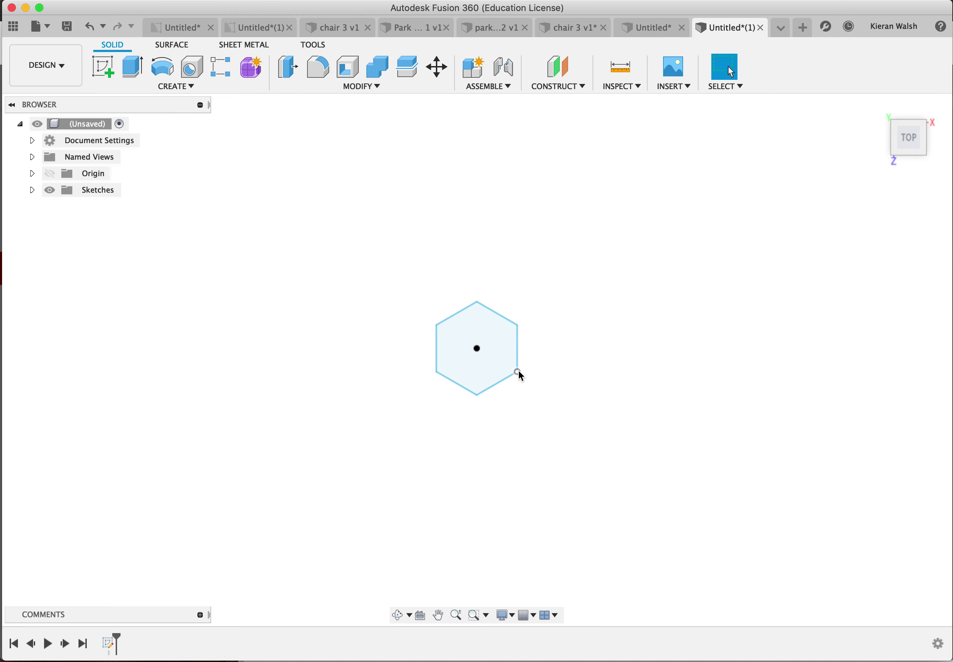
mouse_move(519, 372)
shift+middle_down()
mouse_move(528, 352)
mouse_move(542, 356)
shift+middle_up()
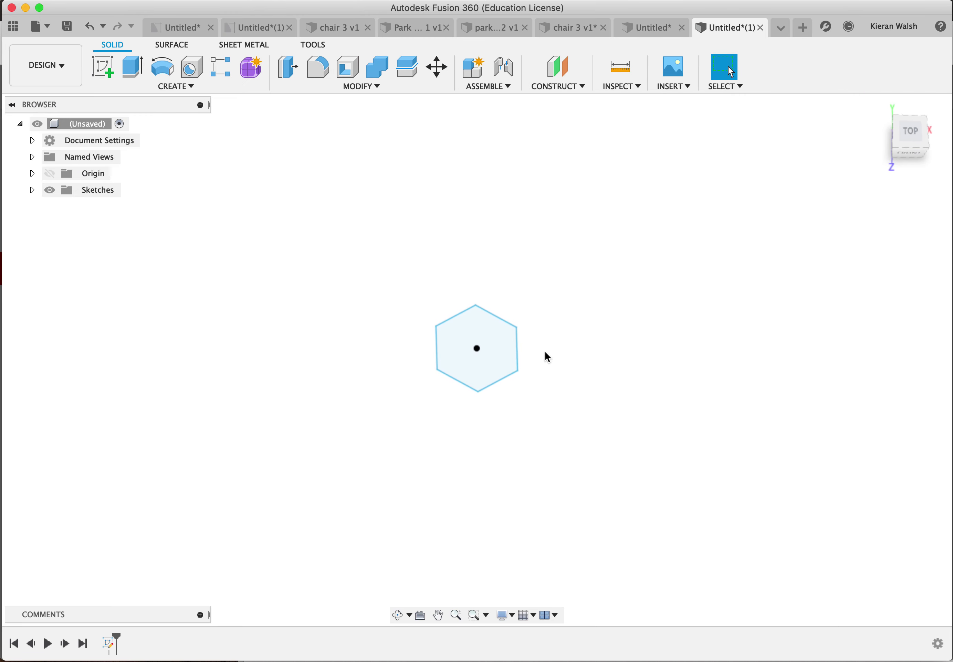
Step: Extrude the hexagon 6 mm into a new solid body
click(131, 67)
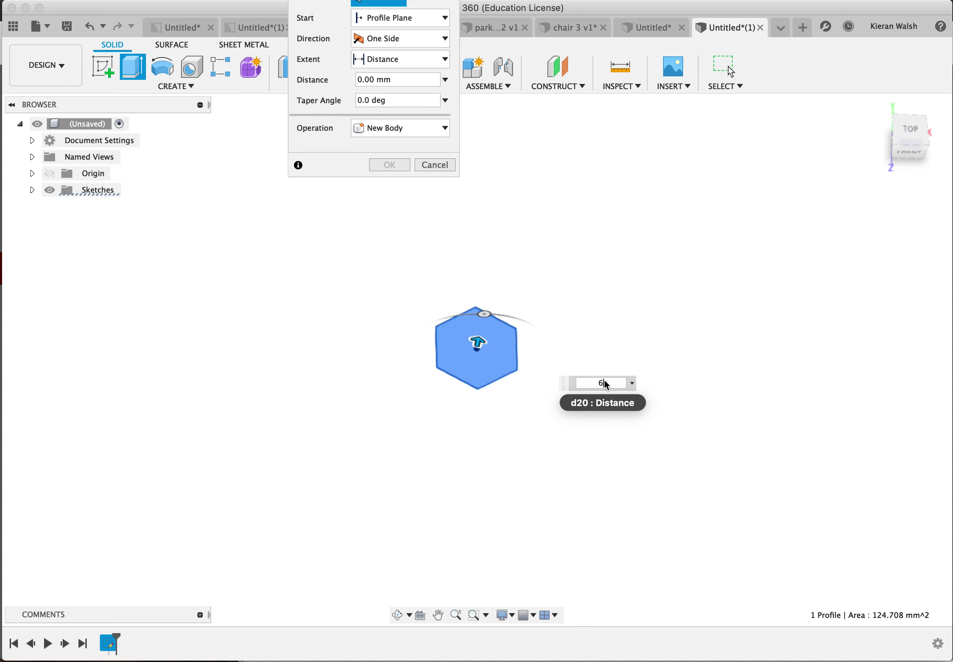
text(6)
key(Return)
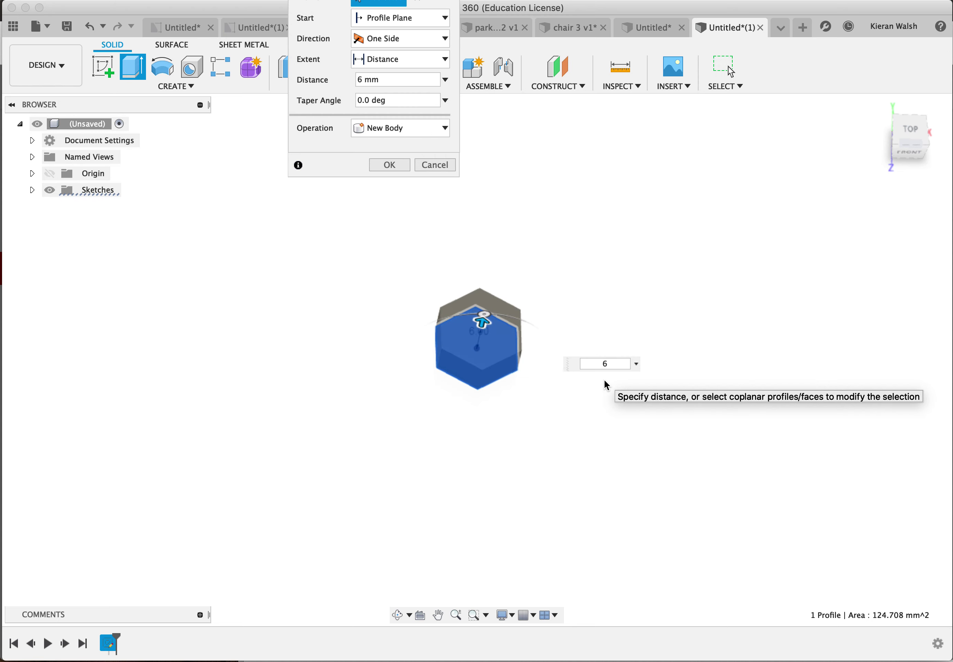
key(Return)
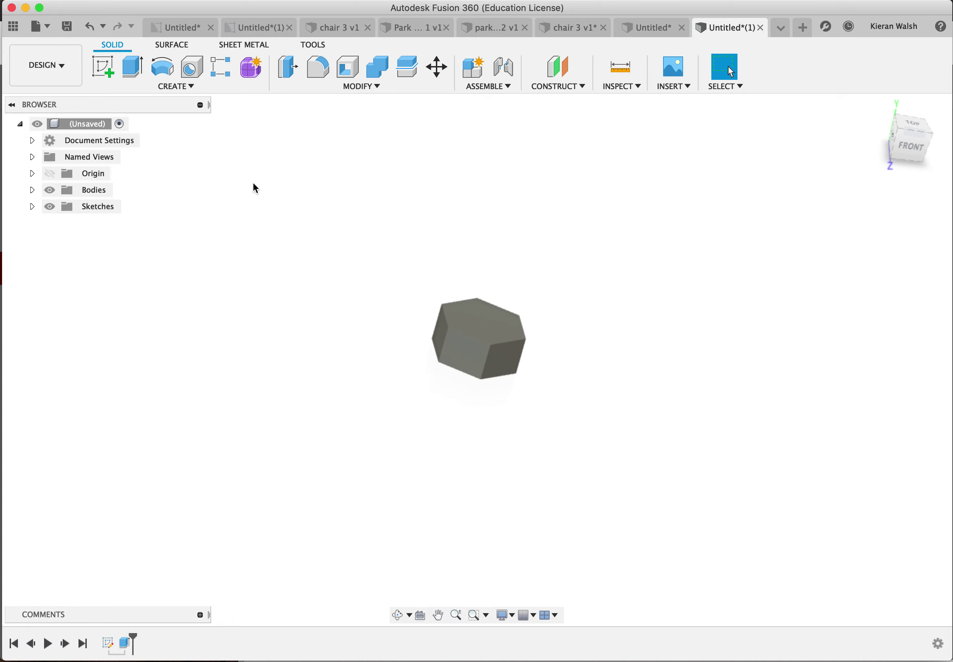
Step: Sketch a centre-diameter circle at the centre of the prism's hexagonal top face
click(102, 67)
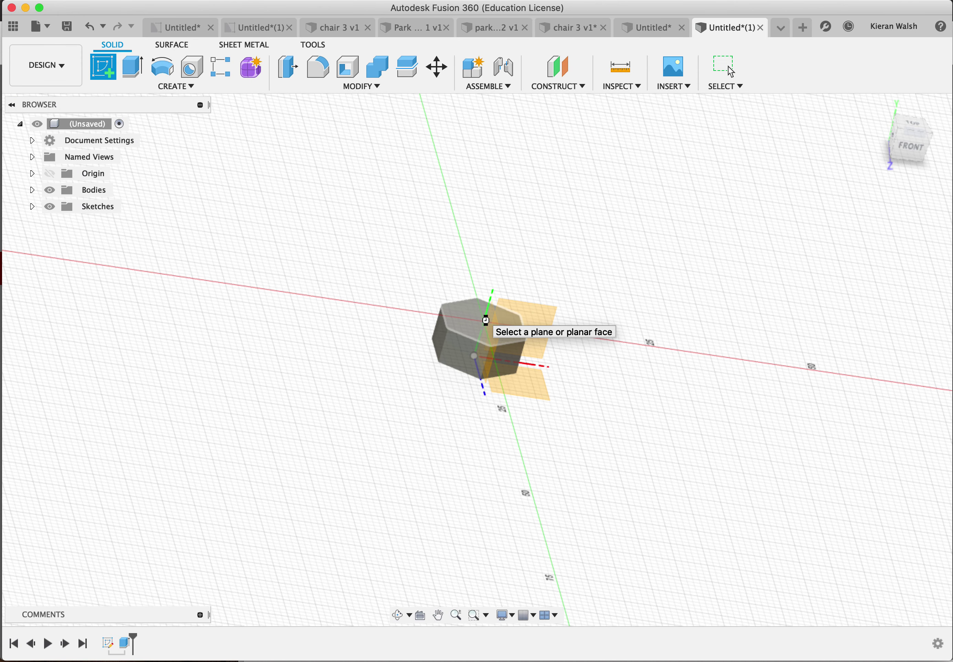
click(486, 321)
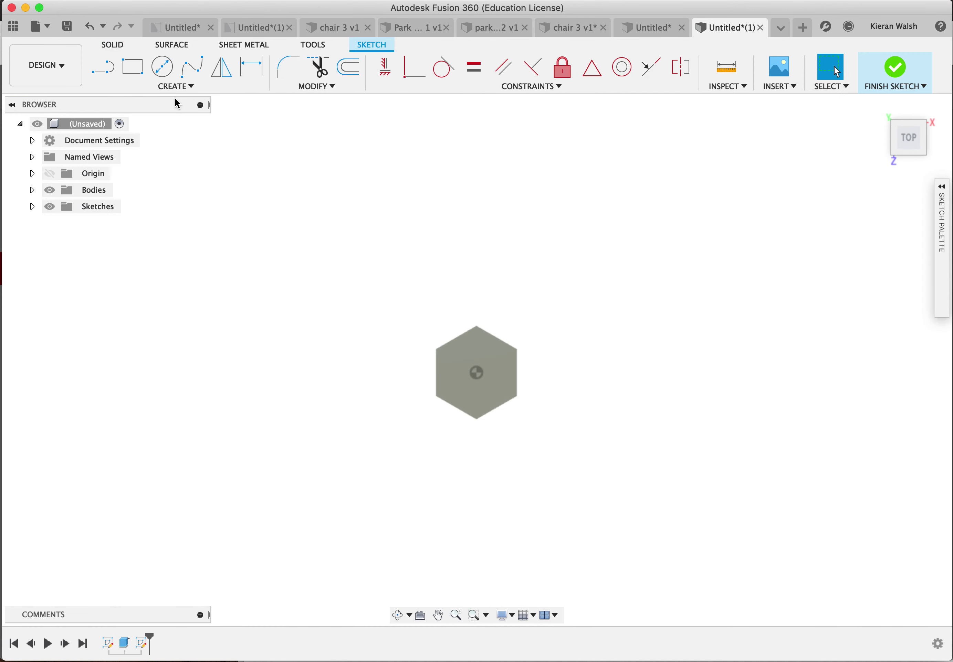
click(162, 67)
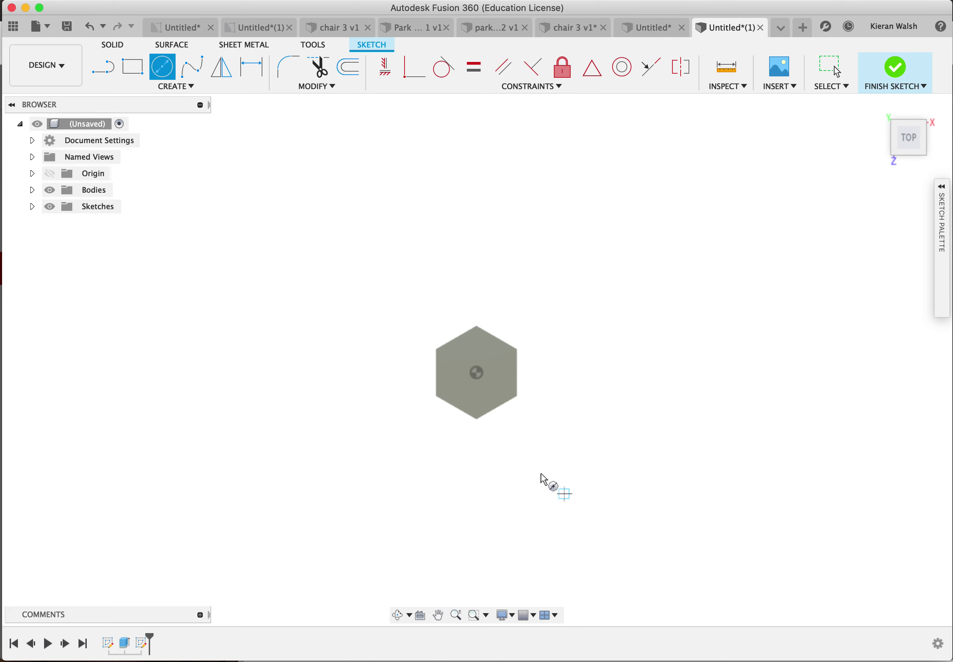
click(475, 371)
click(497, 376)
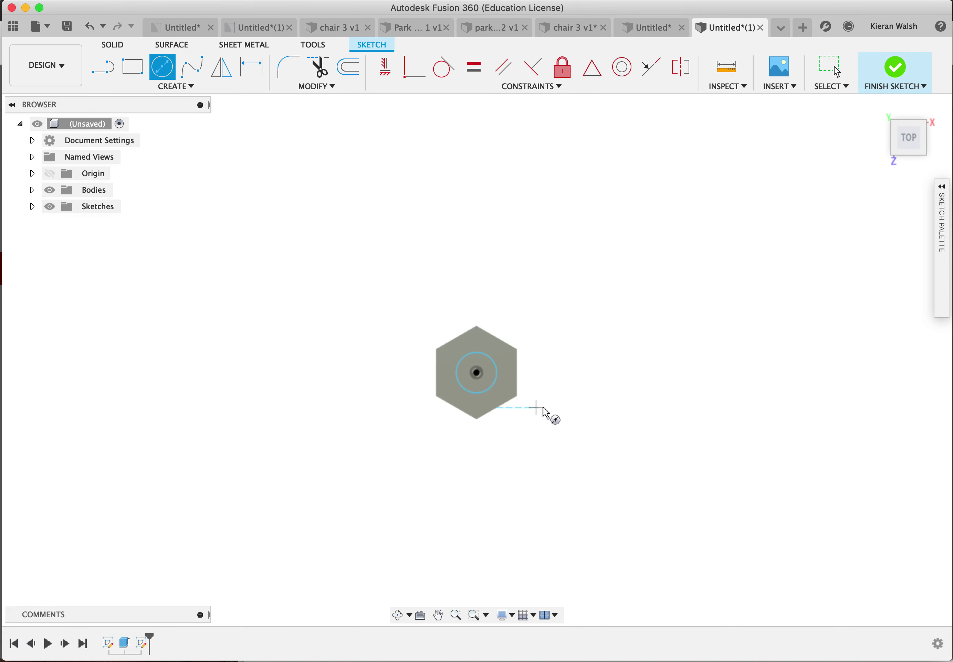
shift+middle_drag(561, 425, 547, 348)
Step: Extrude the circle profile 40 mm as a Join to form the shaft on the hex head
click(895, 68)
click(142, 77)
click(473, 365)
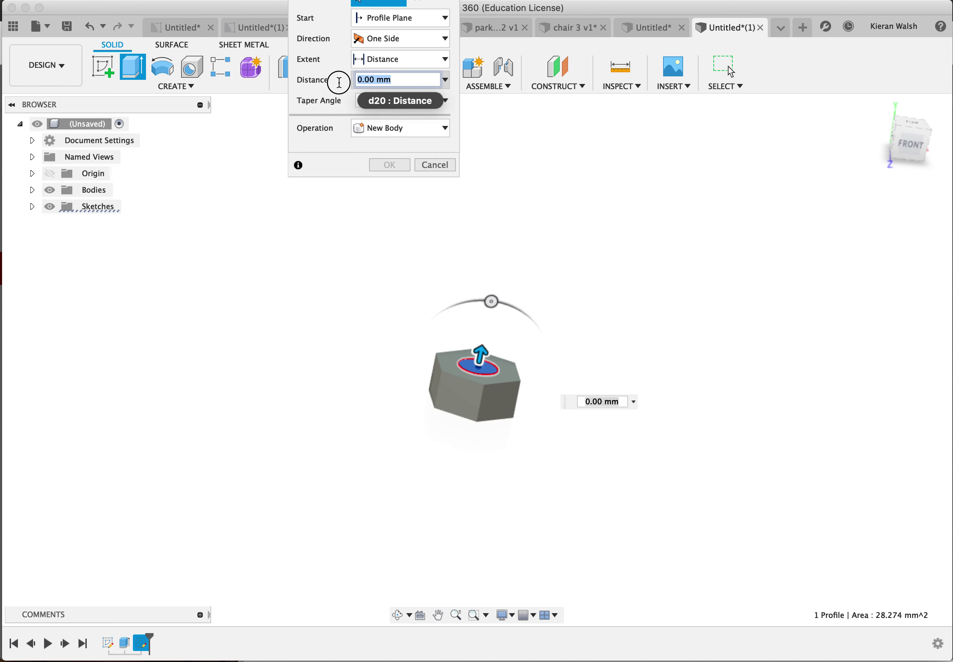
text(40)
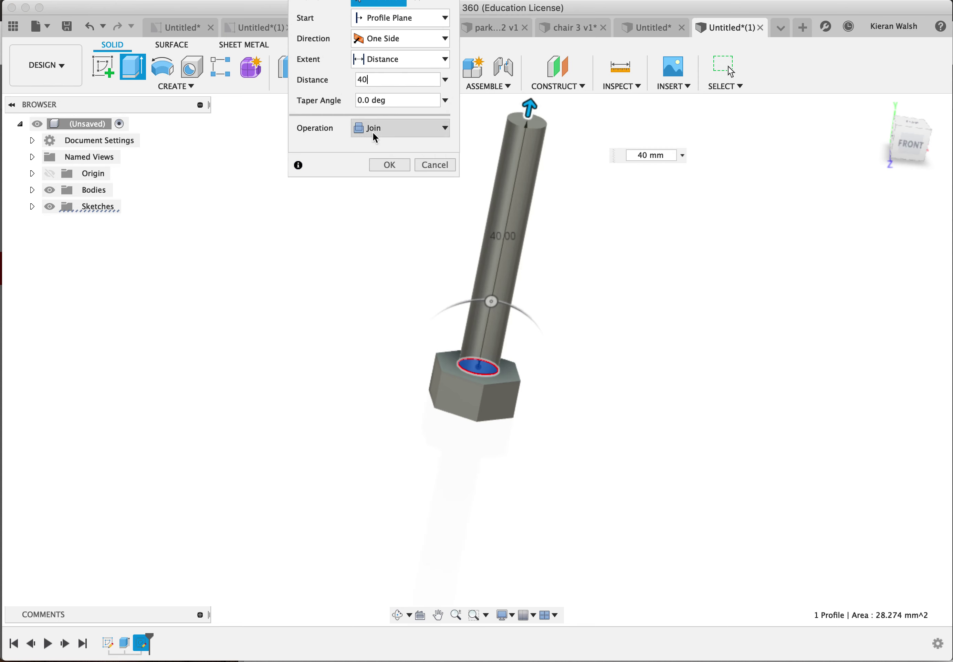
click(390, 166)
scroll(434, 282, down, 3)
shift+middle_drag(435, 286, 428, 178)
scroll(493, 189, up, 3)
scroll(452, 213, up, 3)
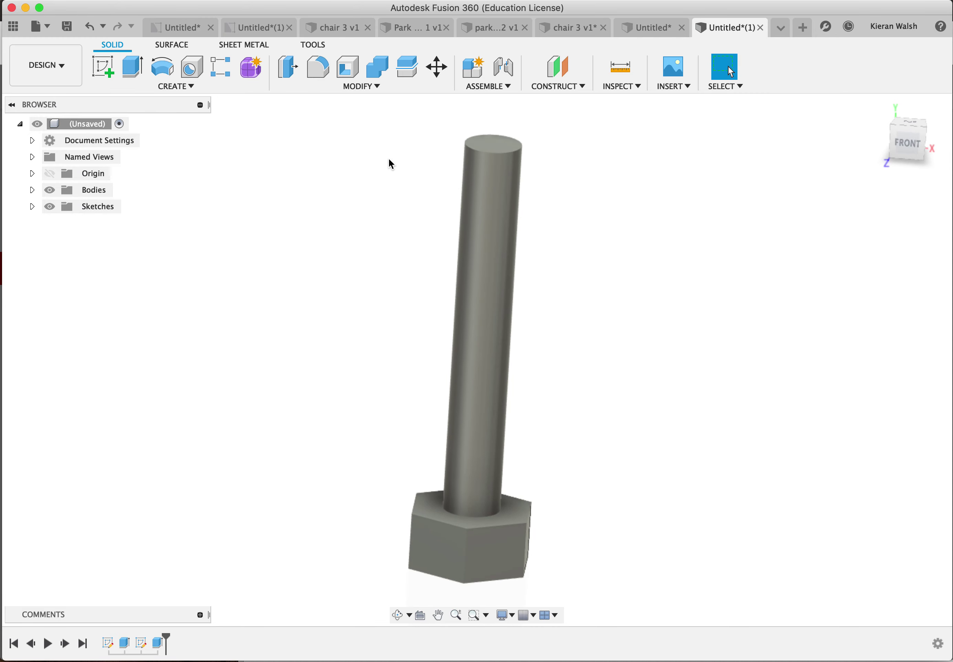
click(194, 88)
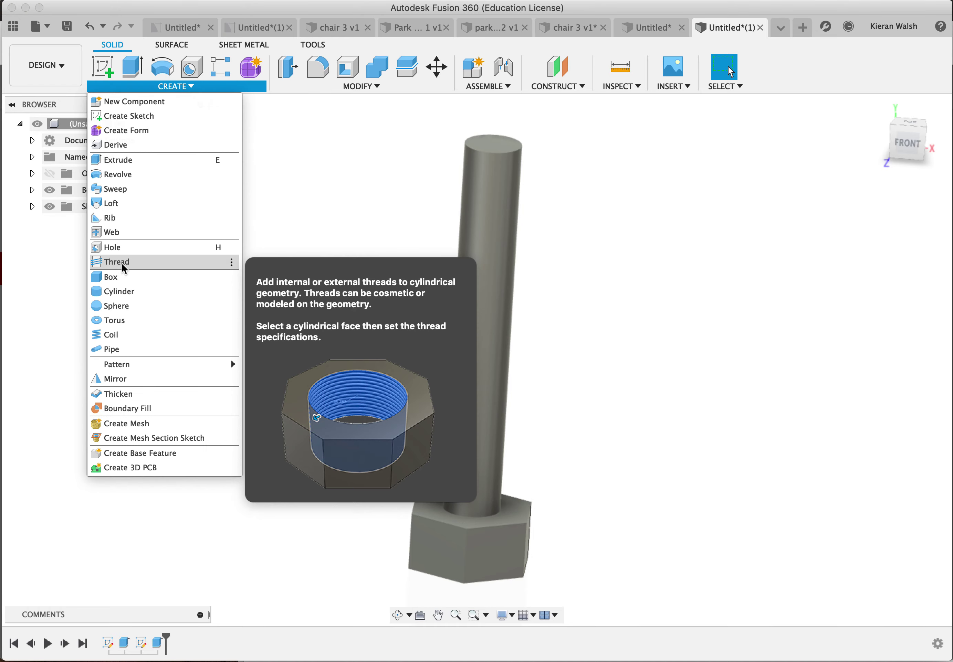
click(124, 266)
click(462, 248)
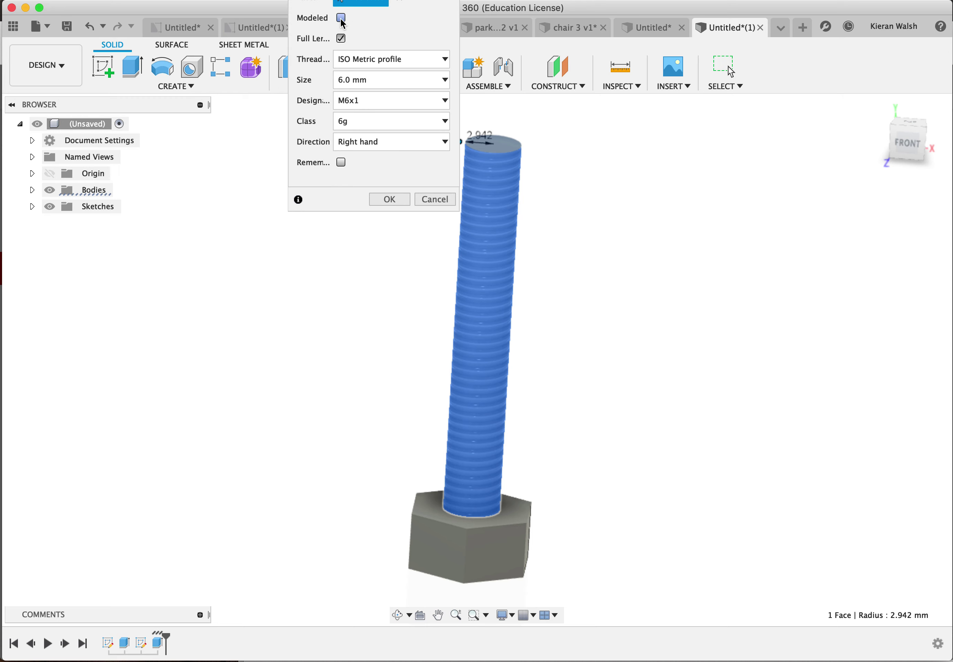
drag(333, 0, 315, 60)
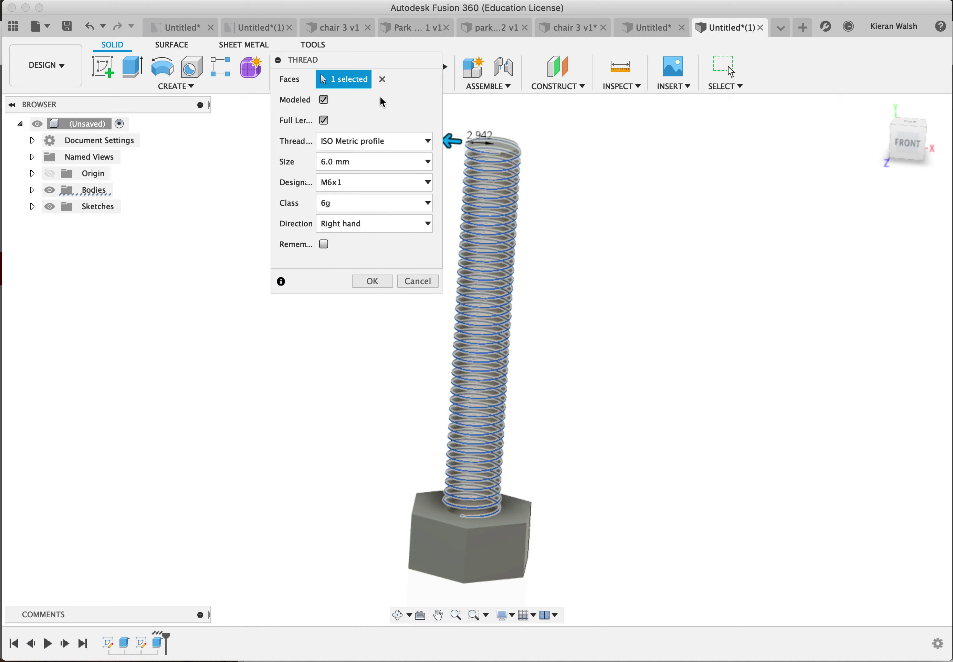
click(370, 284)
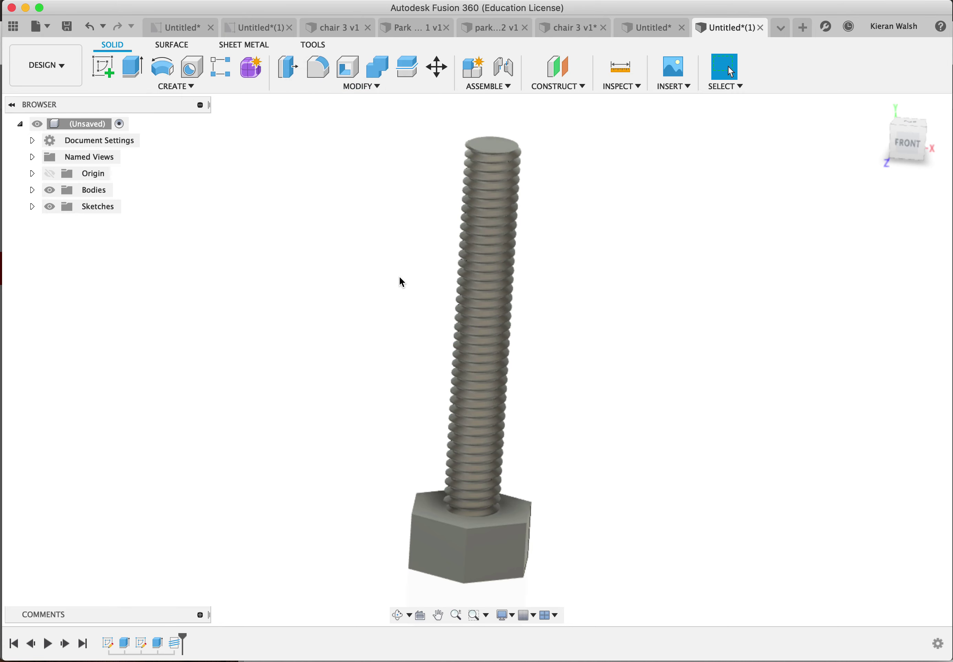
shift+middle_drag(558, 274, 544, 247)
Step: Undo the earlier thread and chamfer the shaft's top edge by 1 mm
key(super+z)
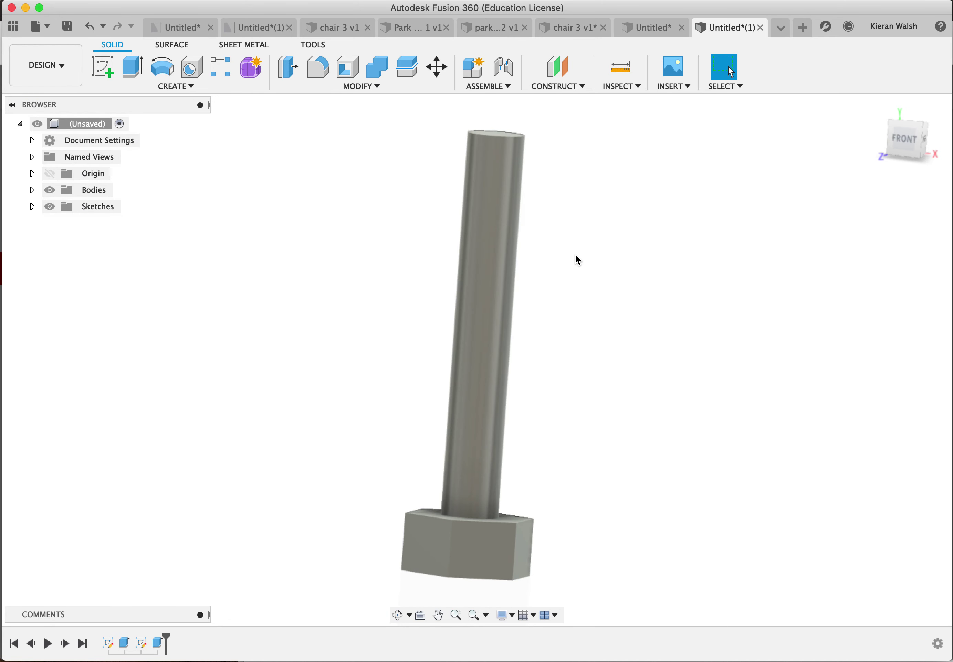
click(376, 87)
click(299, 131)
click(475, 148)
click(358, 143)
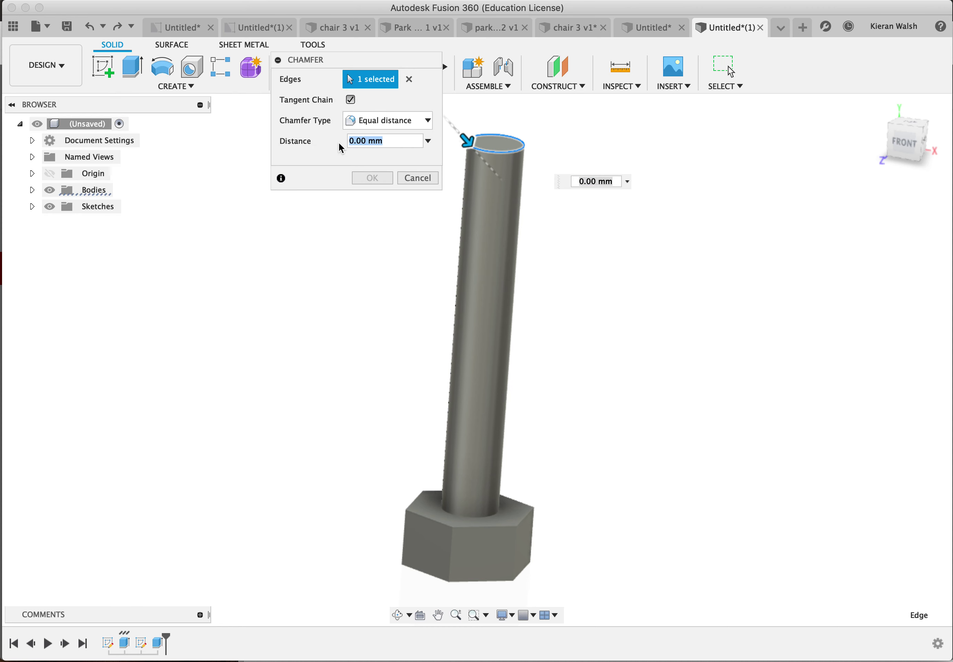
text(1)
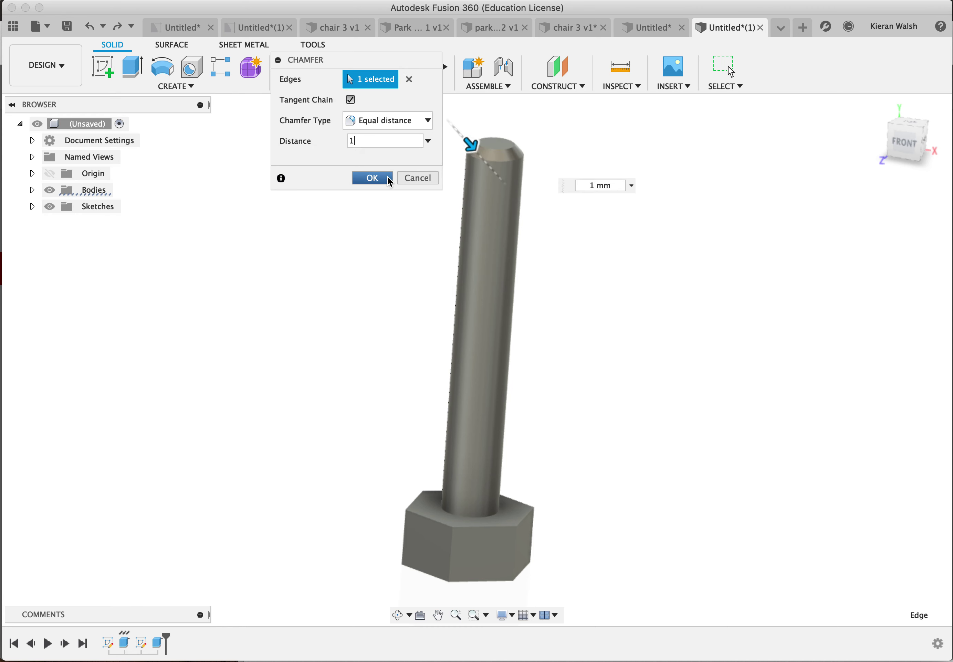
click(388, 176)
shift+middle_drag(425, 221, 395, 196)
Step: Add a modeled M6x1 thread to the shaft's cylindrical face
click(197, 87)
click(127, 261)
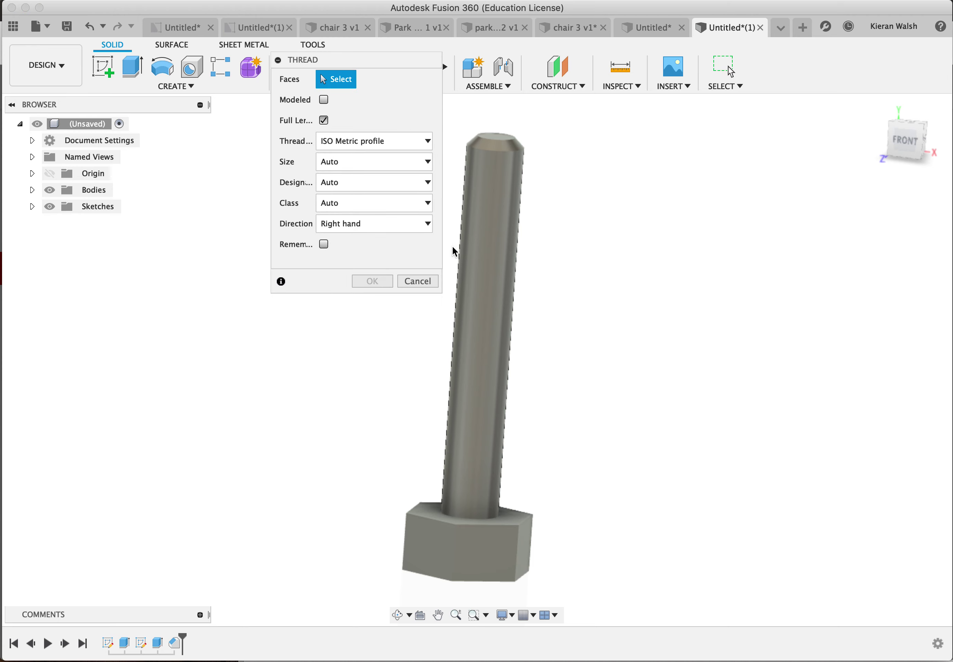
click(469, 251)
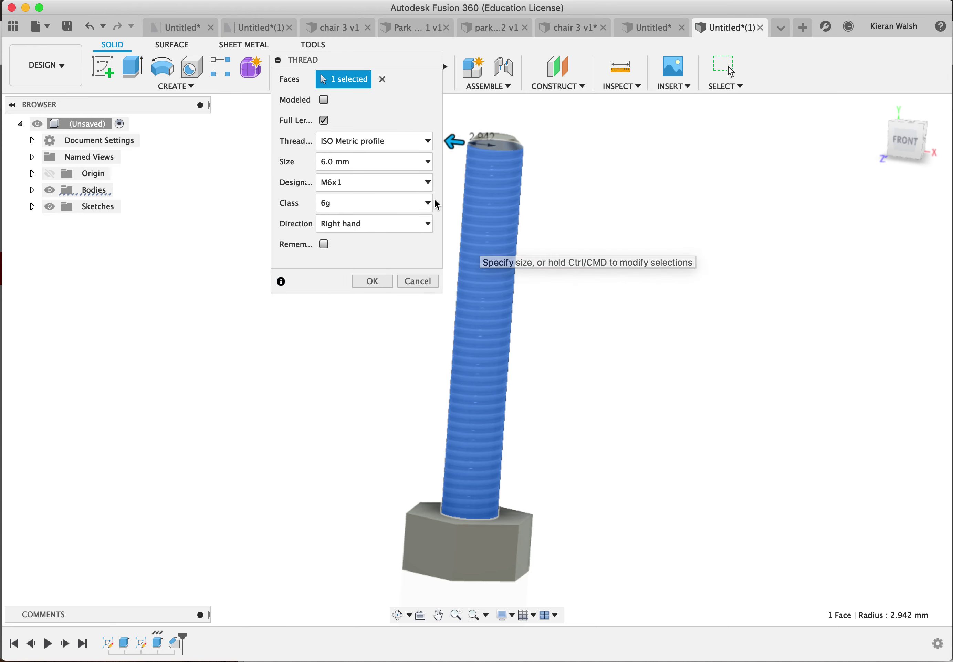
click(324, 101)
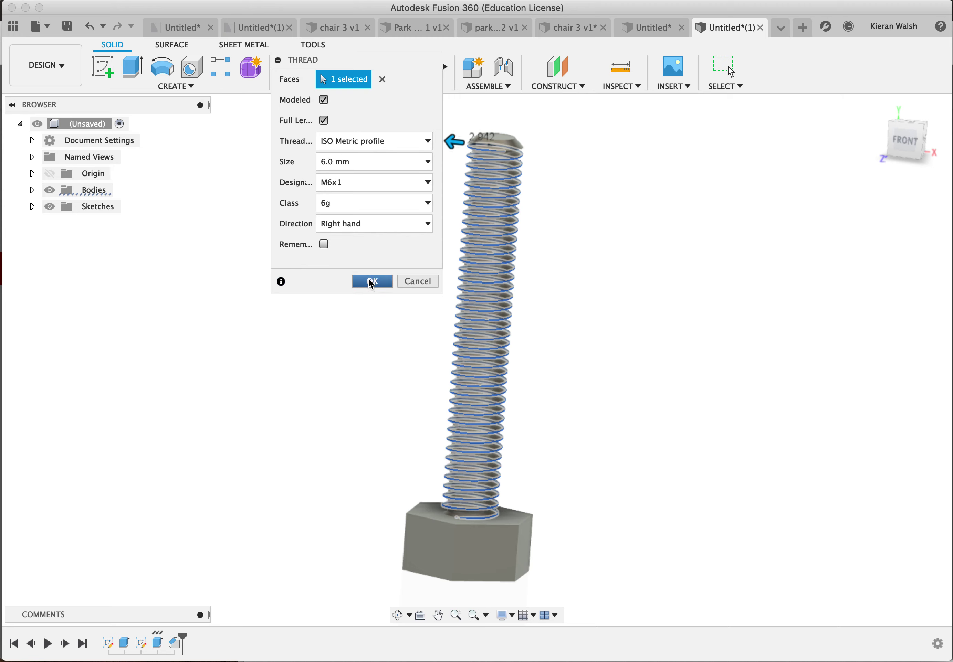
click(371, 282)
shift+middle_drag(431, 264, 311, 248)
Step: Start a chamfer and select the six outer edges of the hex head's end face
scroll(360, 241, down, 3)
shift+middle_drag(461, 181, 461, 183)
mouse_move(547, 210)
shift+middle_down()
mouse_move(536, 190)
mouse_move(537, 213)
shift+middle_up()
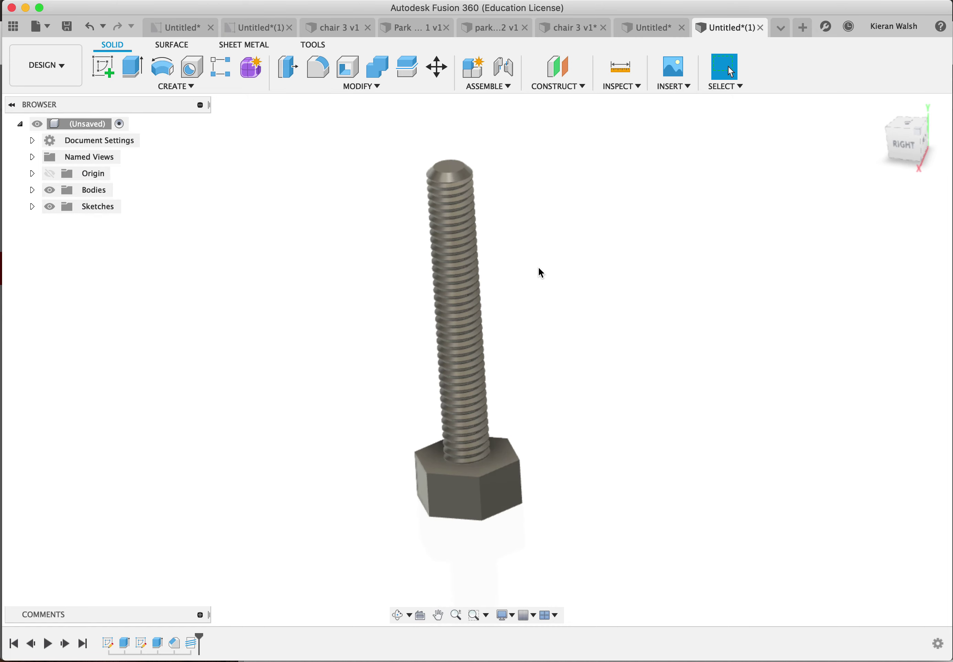
shift+middle_drag(541, 273, 607, 275)
scroll(547, 280, up, 3)
click(361, 86)
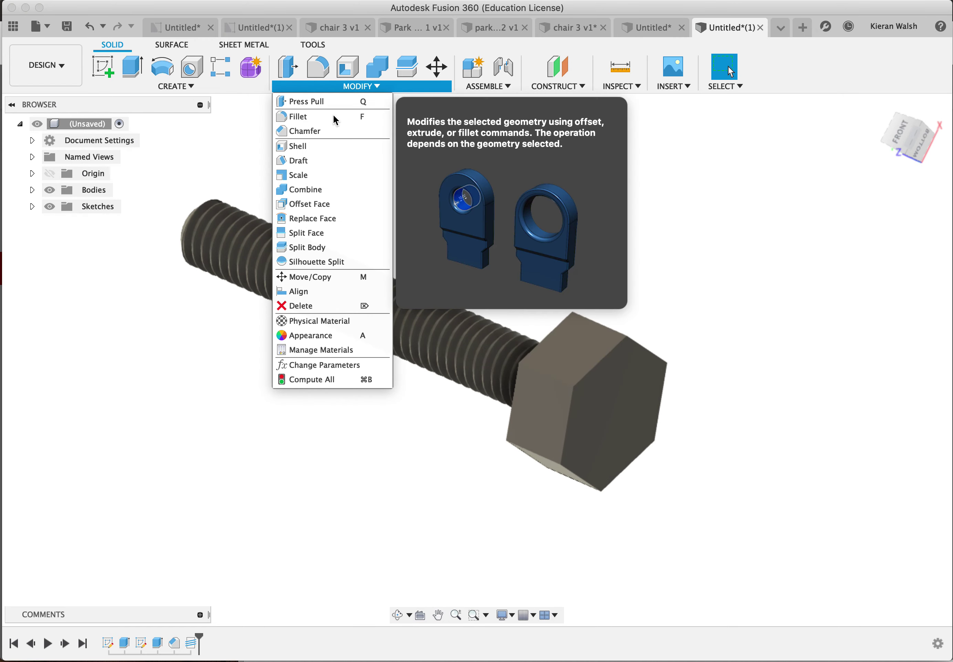
click(326, 130)
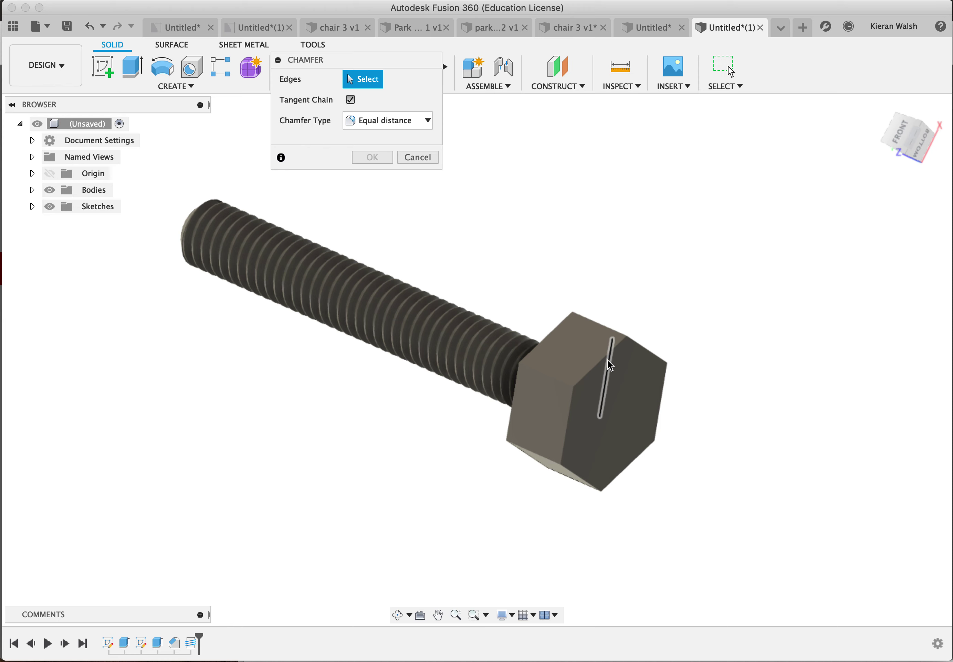
click(599, 365)
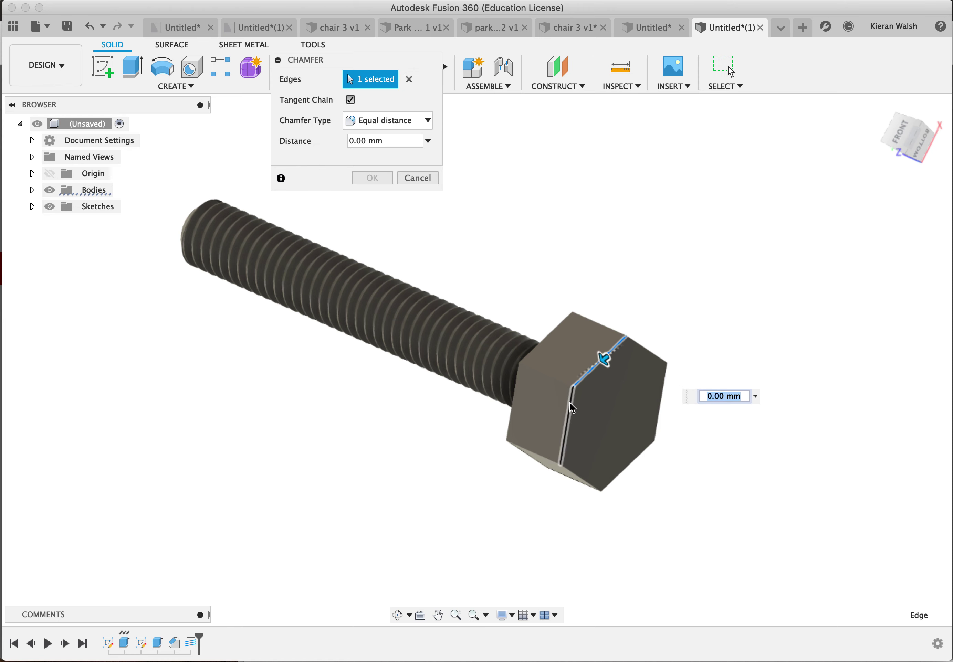
click(583, 483)
click(628, 465)
click(661, 394)
click(656, 355)
Step: Apply a 0.5 mm distance to the head chamfer, then select the head's end face
click(349, 139)
text(0.5)
key(Return)
shift+middle_drag(680, 260, 715, 270)
click(606, 253)
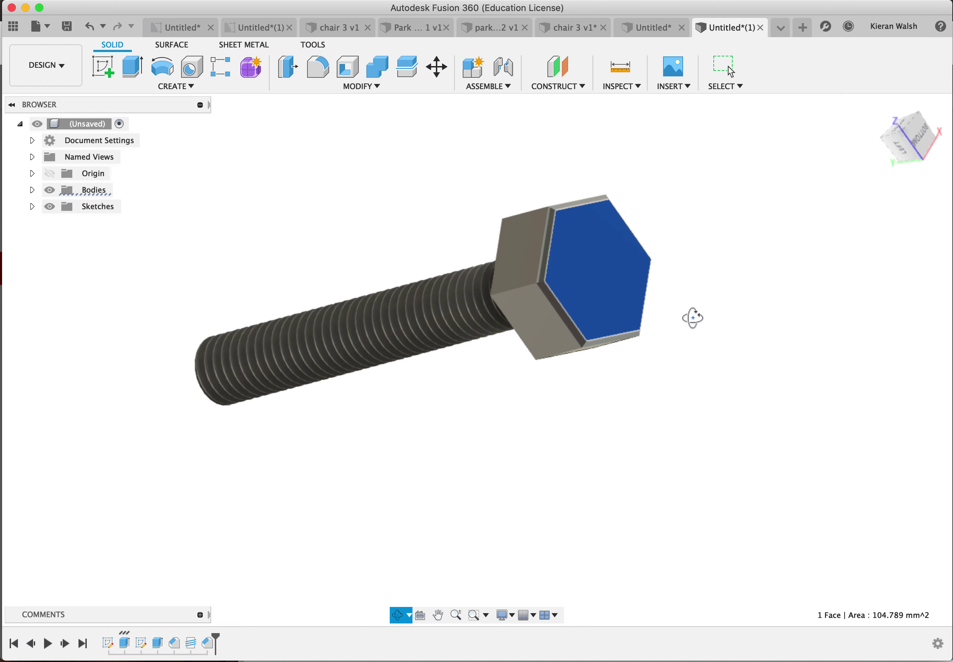
Step: Sketch a circumscribed hexagon of radius 3 mm centred on the head's end face
shift+middle_drag(692, 317, 660, 312)
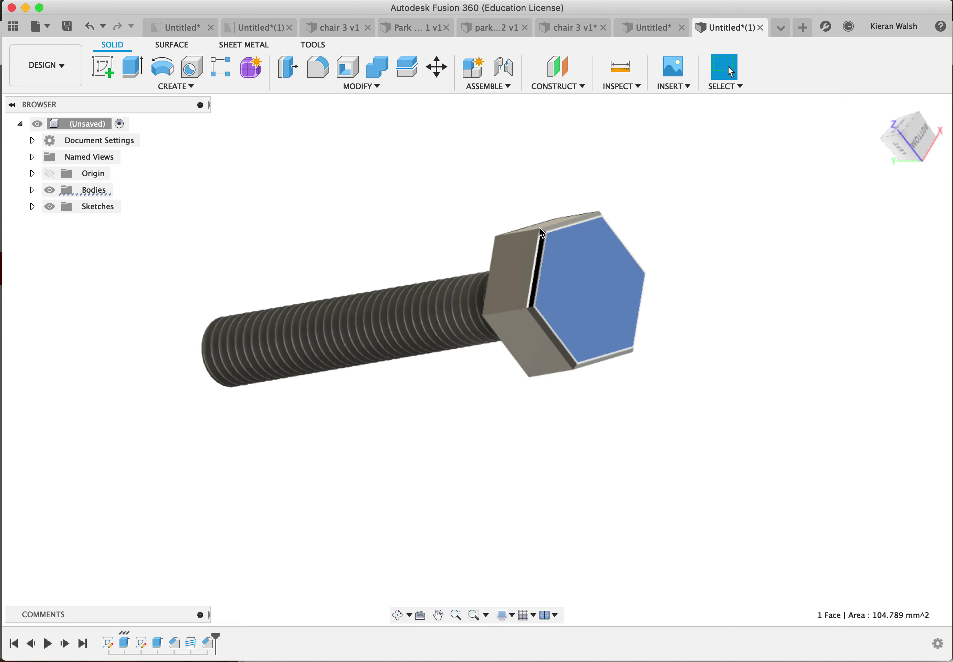
click(102, 67)
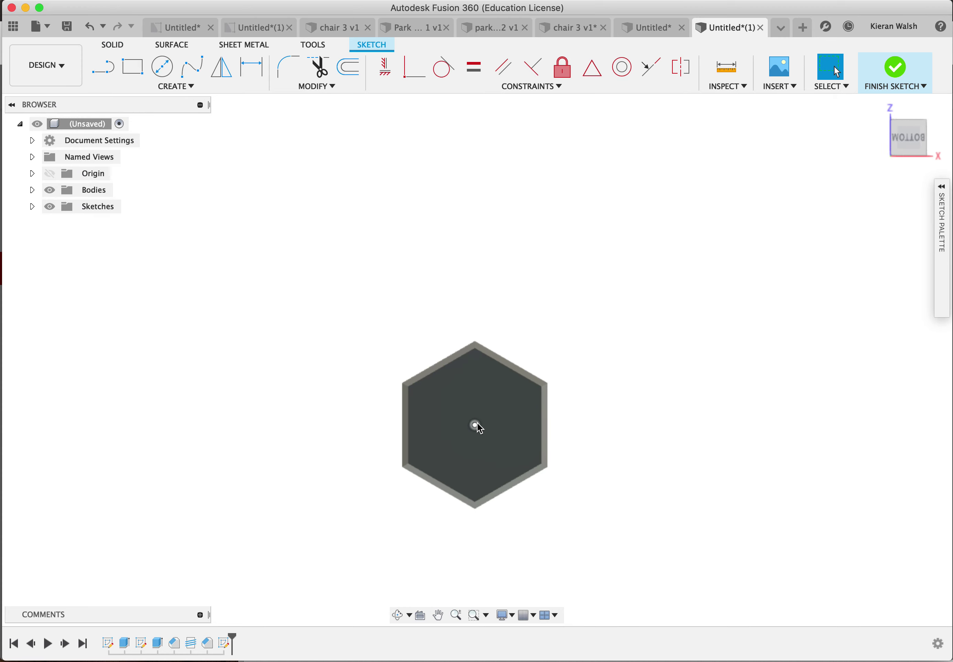
click(178, 86)
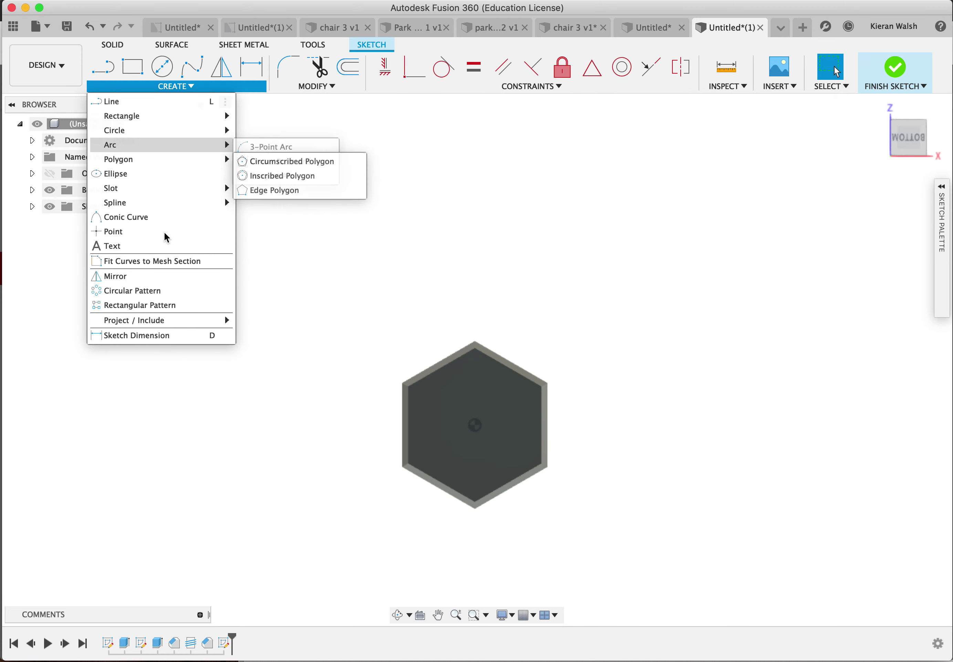
mouse_move(165, 202)
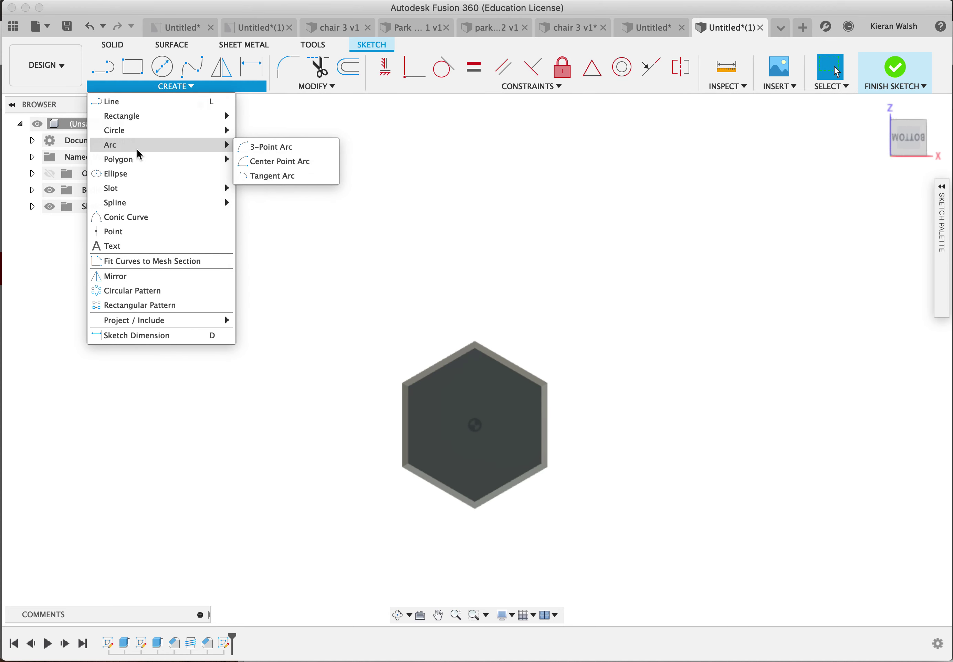
mouse_move(158, 160)
click(266, 163)
scroll(499, 495, up, 3)
click(467, 403)
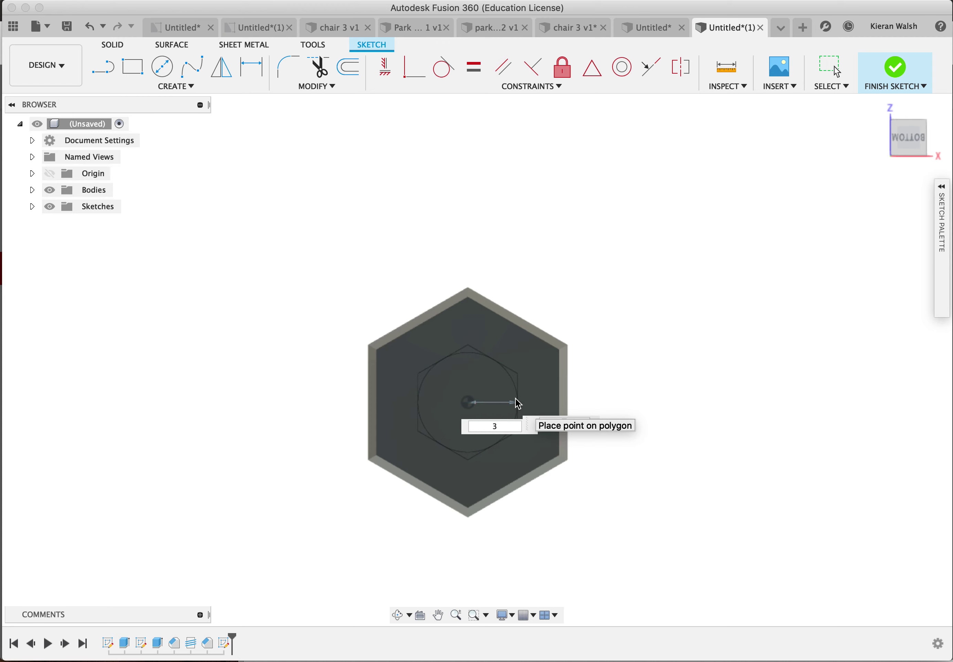
click(517, 404)
shift+middle_drag(531, 411, 505, 469)
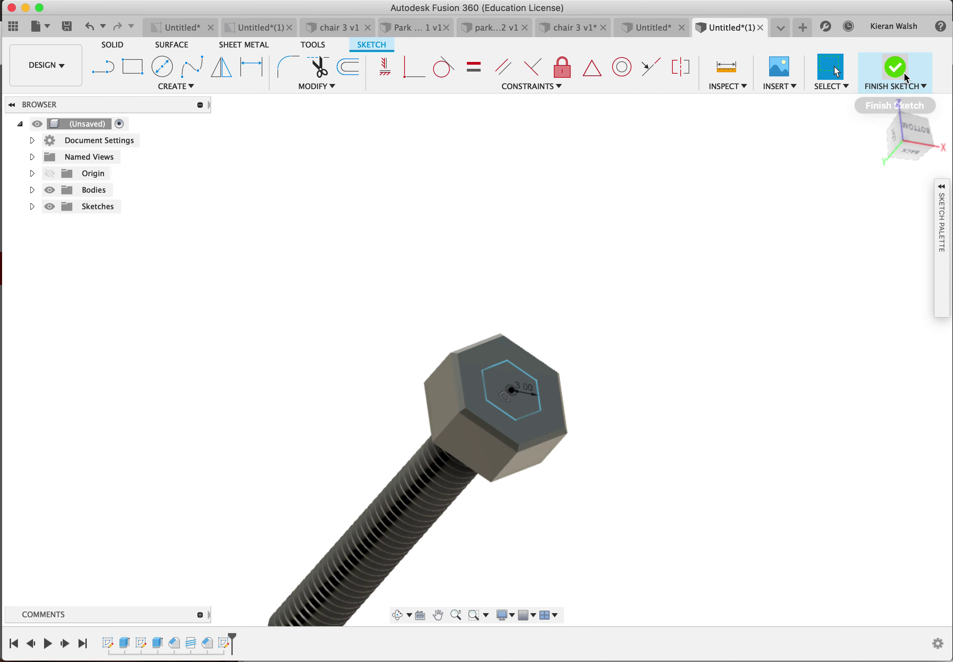
Step: Cut the inner hexagon profile 5 mm deep into the head as a socket
click(895, 67)
click(132, 68)
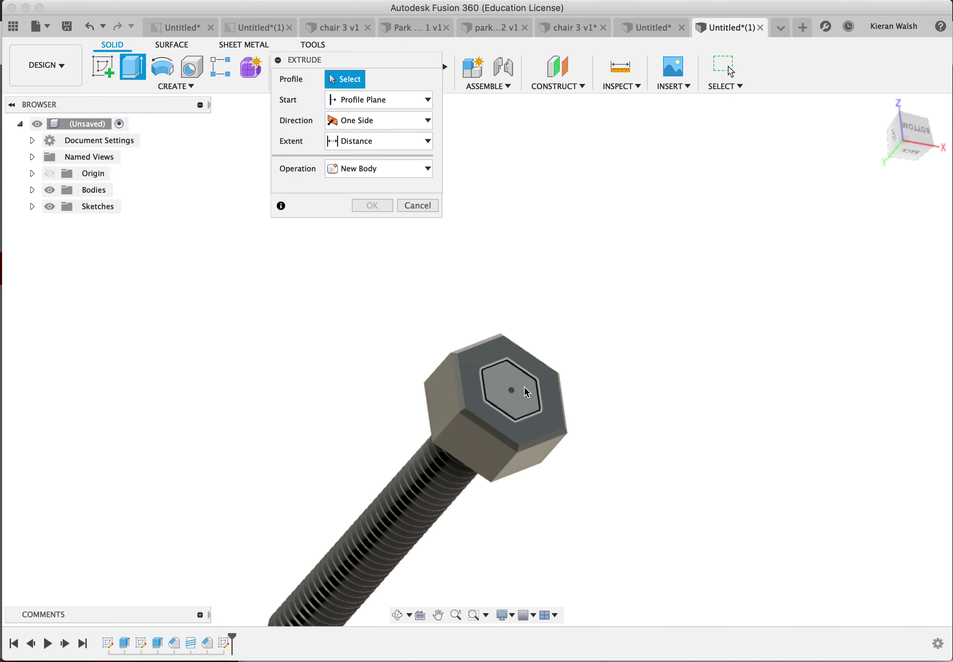
click(524, 387)
mouse_move(517, 389)
mouse_down()
mouse_move(496, 403)
mouse_move(510, 398)
mouse_up()
shift+middle_drag(510, 398, 549, 352)
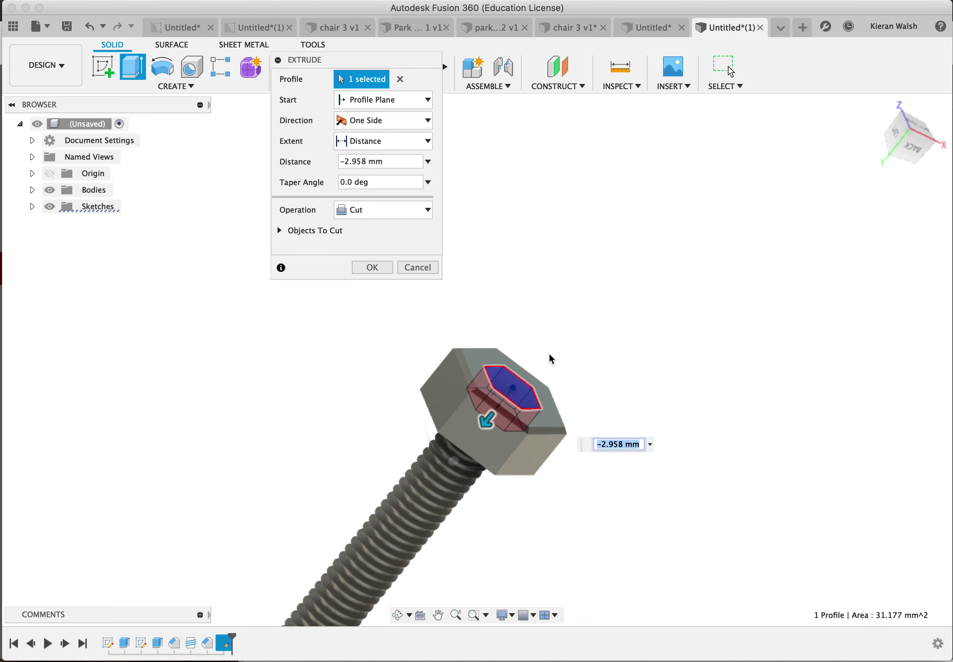
click(386, 161)
text(5)
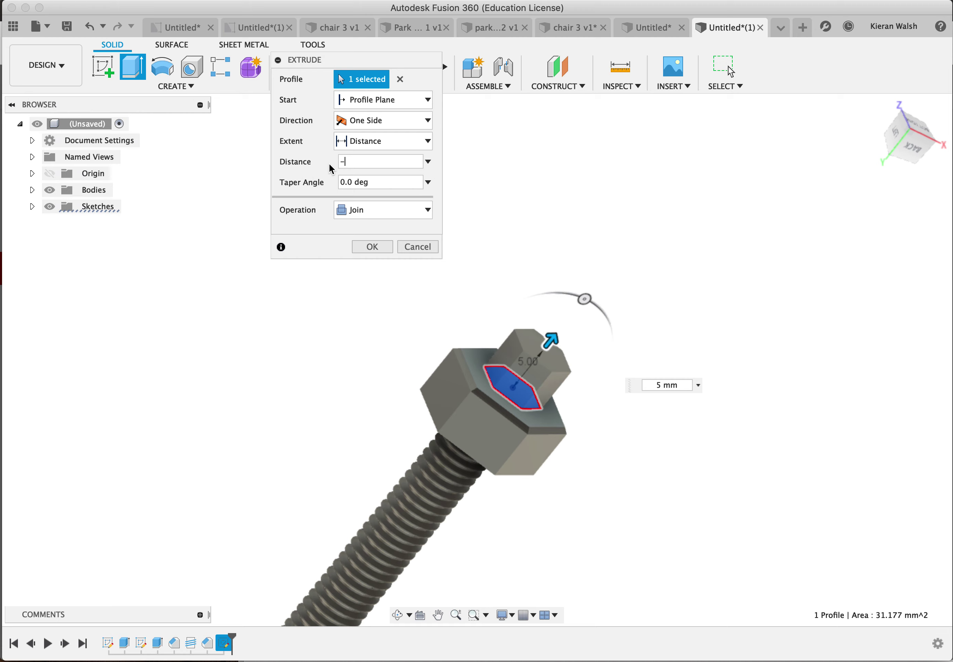
text(5)
key(Return)
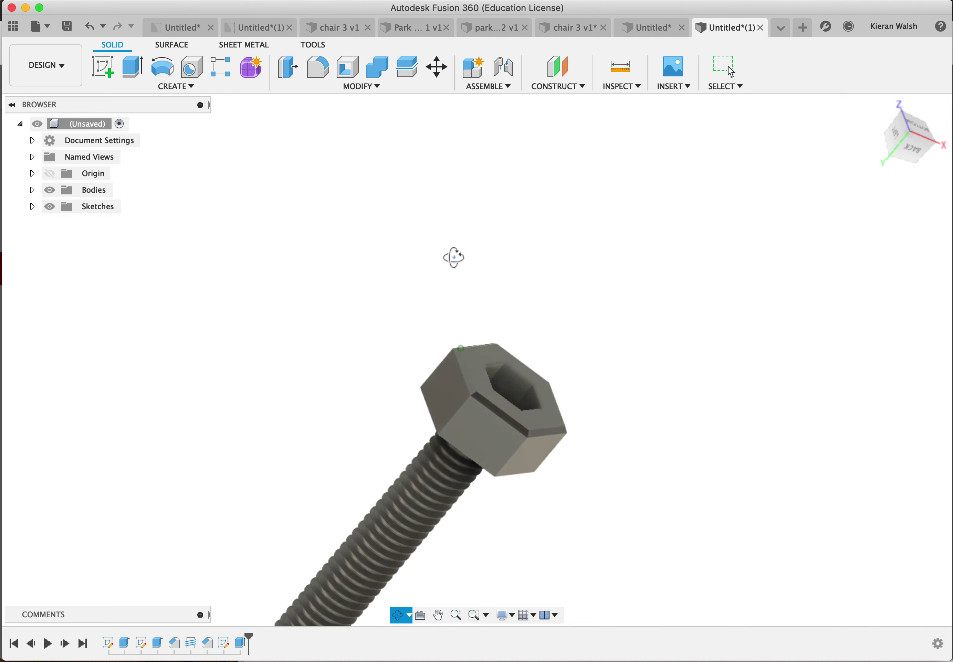
Step: Start a chamfer and select the six edges around the hex socket's rim
mouse_move(451, 260)
mouse_down()
mouse_move(420, 283)
mouse_move(451, 279)
mouse_up()
key(Escape)
scroll(473, 428, up, 3)
scroll(473, 427, up, 1)
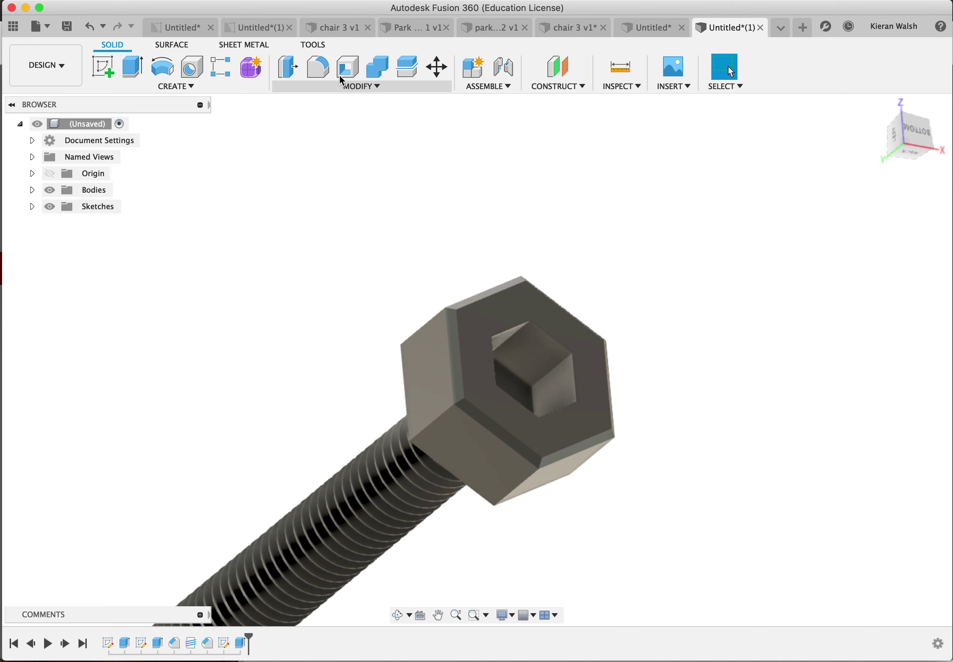
click(365, 87)
click(304, 131)
scroll(539, 331, up, 2)
click(539, 332)
click(476, 357)
click(473, 361)
click(519, 434)
click(574, 435)
click(591, 410)
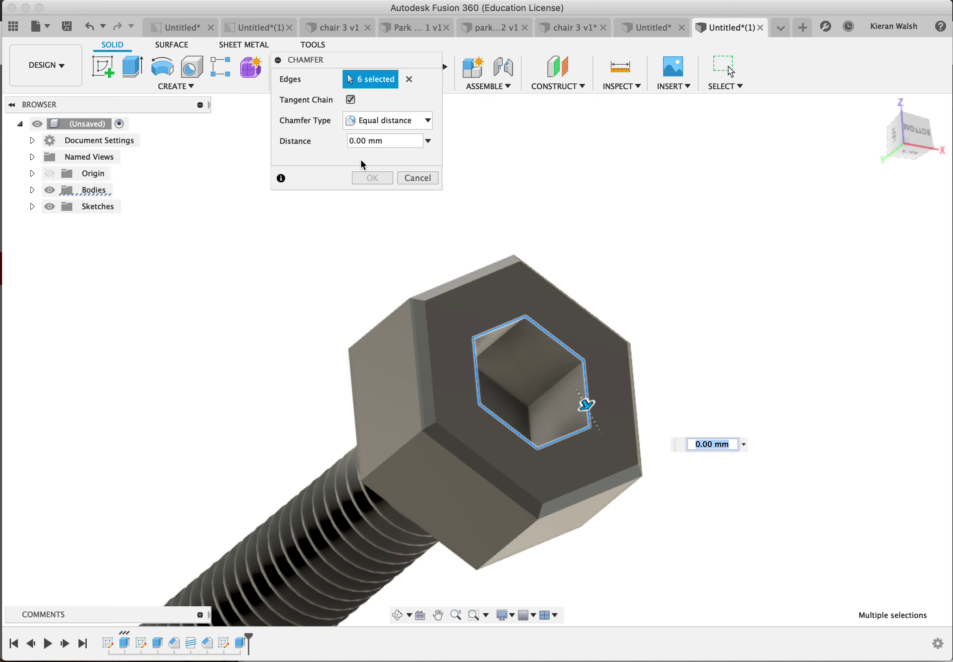
Step: Apply a 0.5 mm distance to the socket chamfer
click(389, 141)
text(0.5)
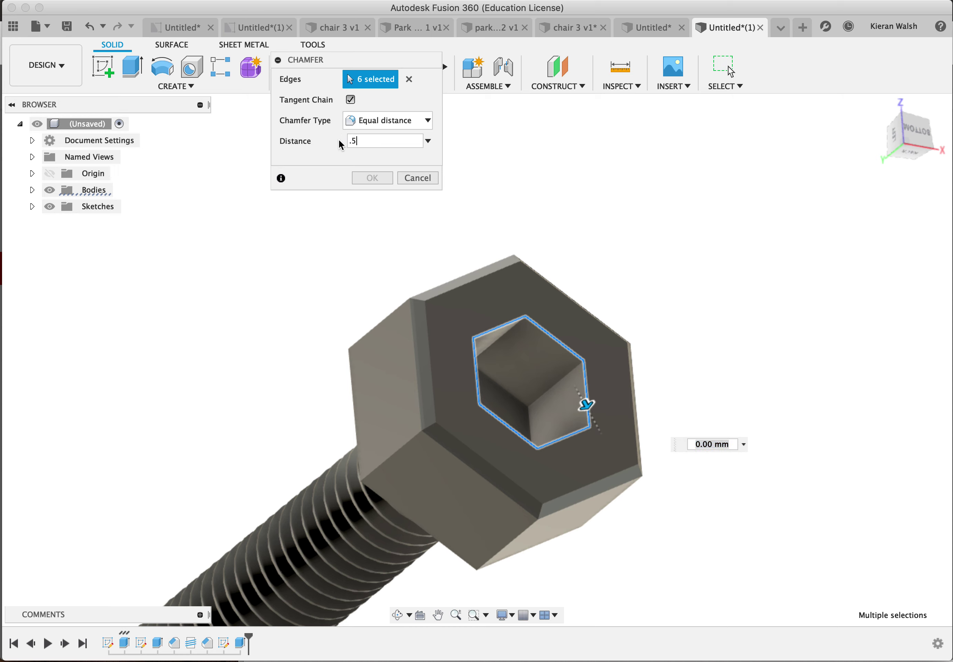
key(Return)
shift+middle_drag(340, 144, 233, 439)
scroll(273, 515, up, 5)
scroll(272, 517, down, 6)
Step: Sketch a circumscribed hexagon of 6 mm at the origin on the ground plane
shift+middle_drag(261, 547, 240, 534)
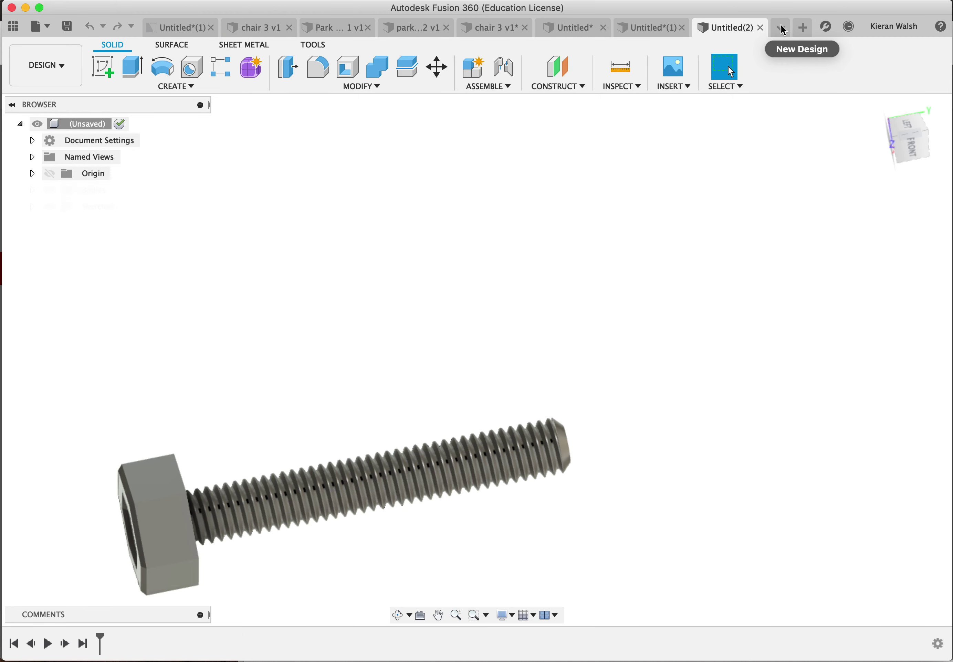
click(108, 70)
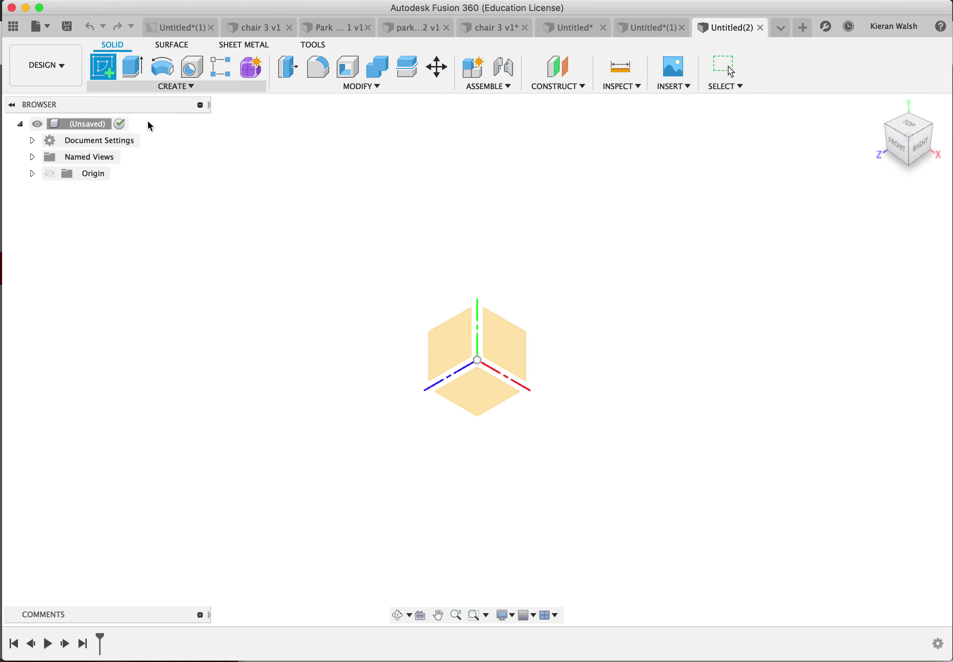
click(486, 398)
click(194, 89)
mouse_move(221, 160)
click(259, 160)
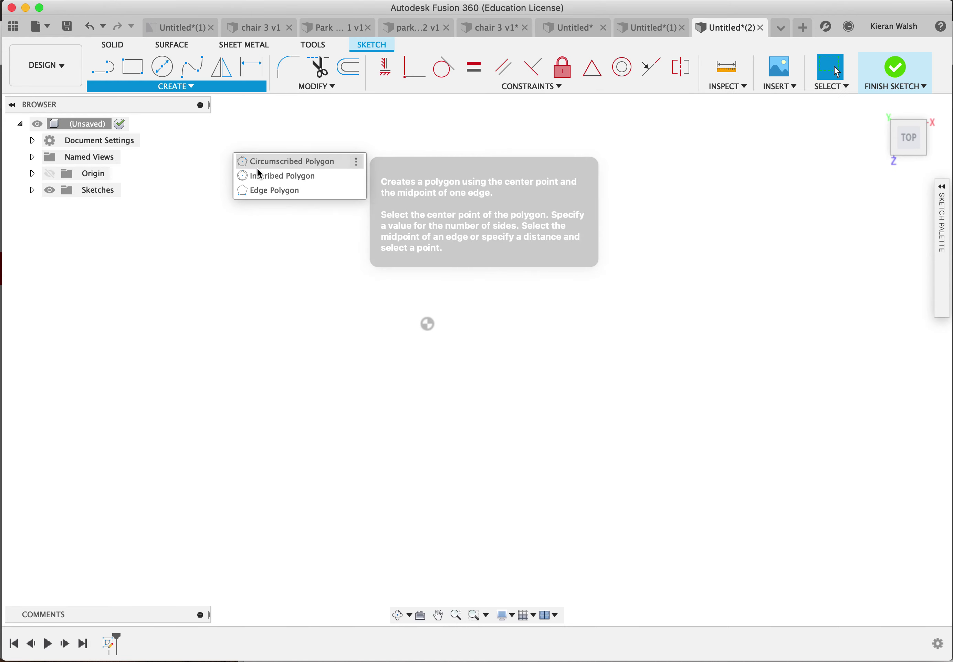
click(428, 323)
scroll(466, 324, up, 3)
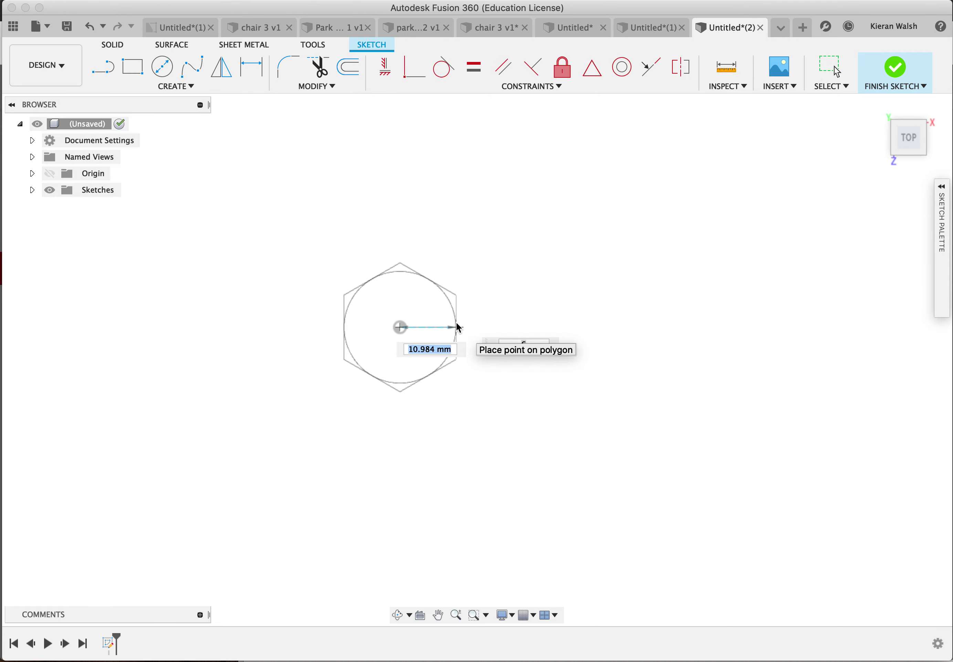
text(6)
key(Return)
scroll(397, 358, up, 3)
Step: Add a circle at the hexagon's centre and dimension it Ø6 mm
click(162, 66)
click(406, 287)
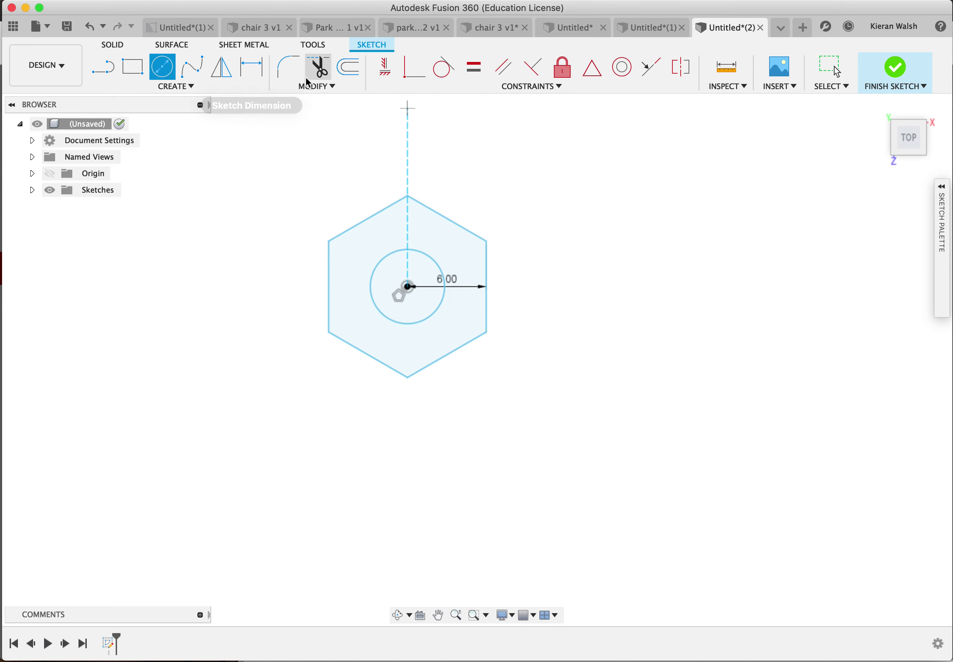
scroll(289, 157, up, 3)
click(251, 67)
click(487, 297)
click(548, 227)
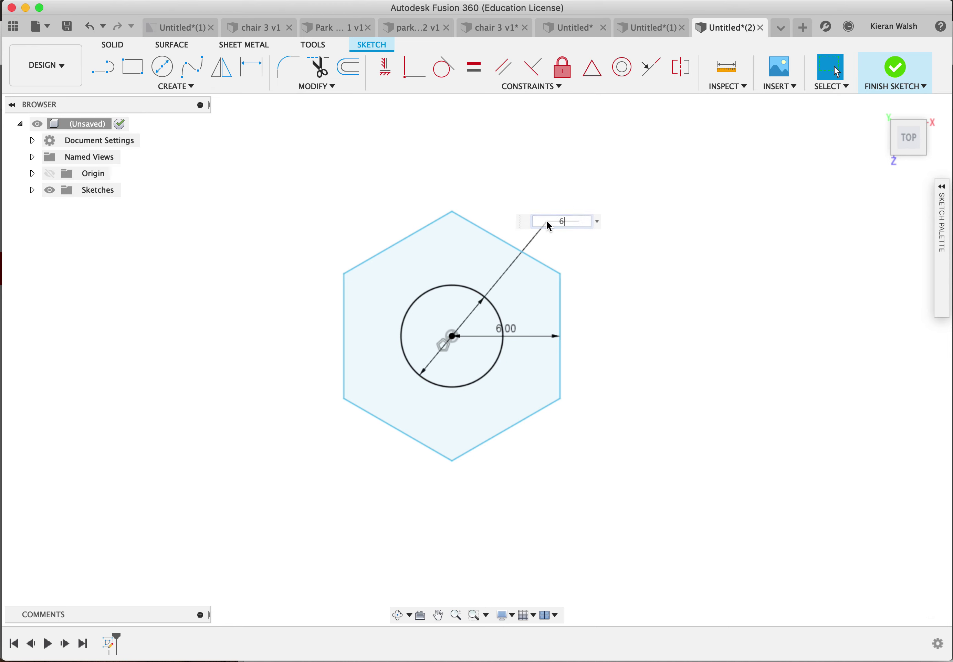
text(6)
key(Return)
mouse_move(538, 204)
shift+middle_down()
mouse_move(531, 194)
mouse_move(543, 189)
shift+middle_up()
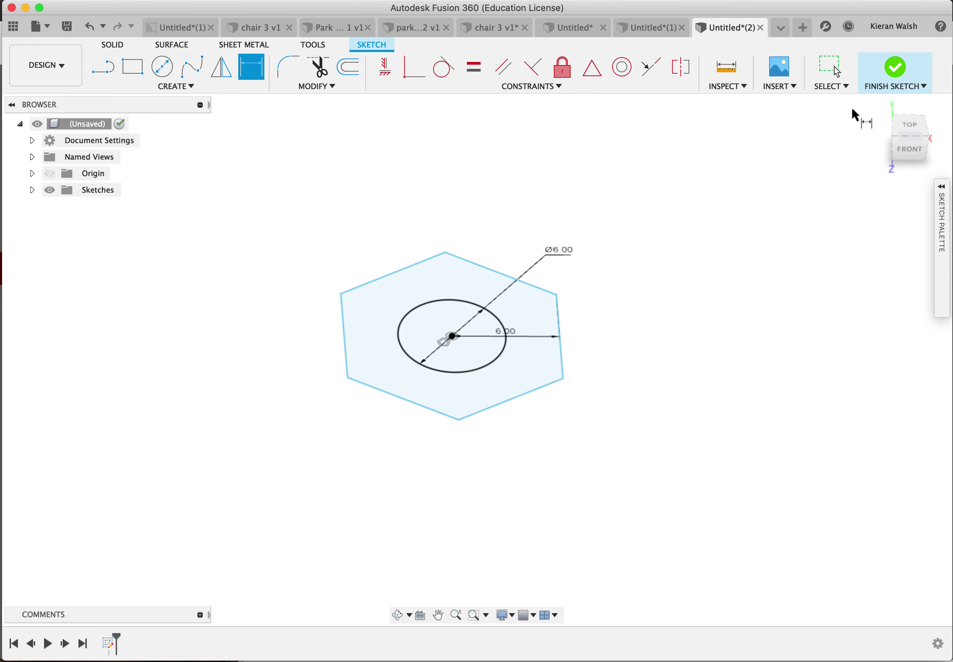
Step: Extrude the hexagon-minus-circle profile into a solid nut blank with a central hole
click(895, 69)
click(143, 84)
click(447, 279)
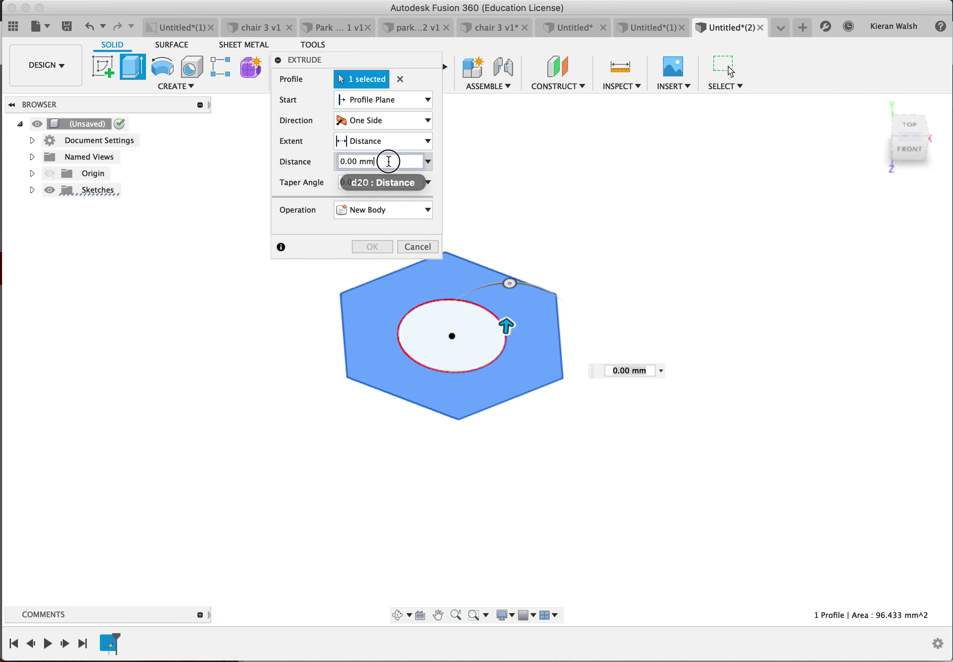
click(388, 161)
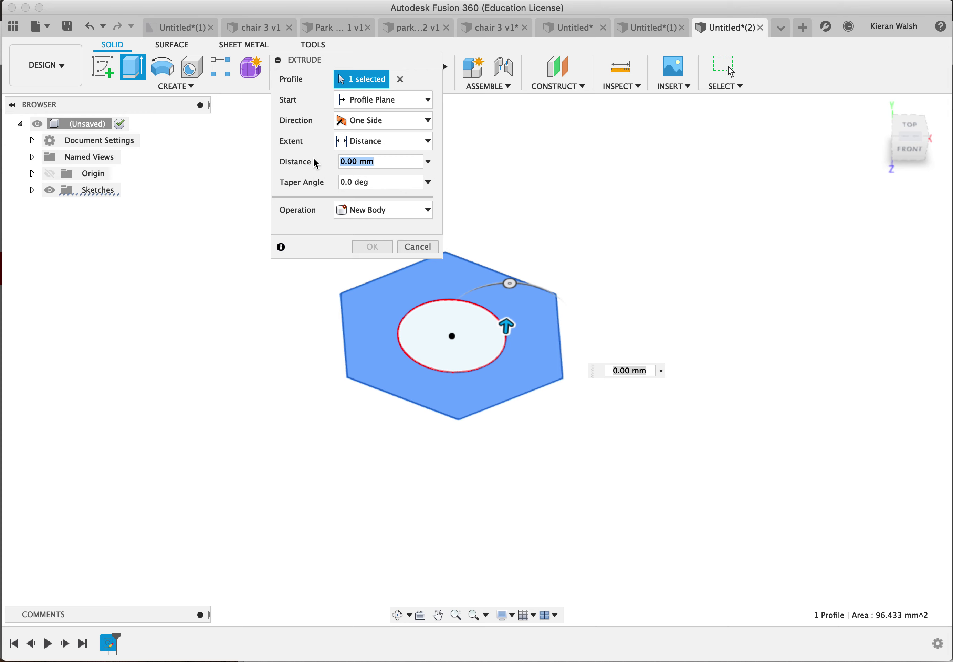
text(8)
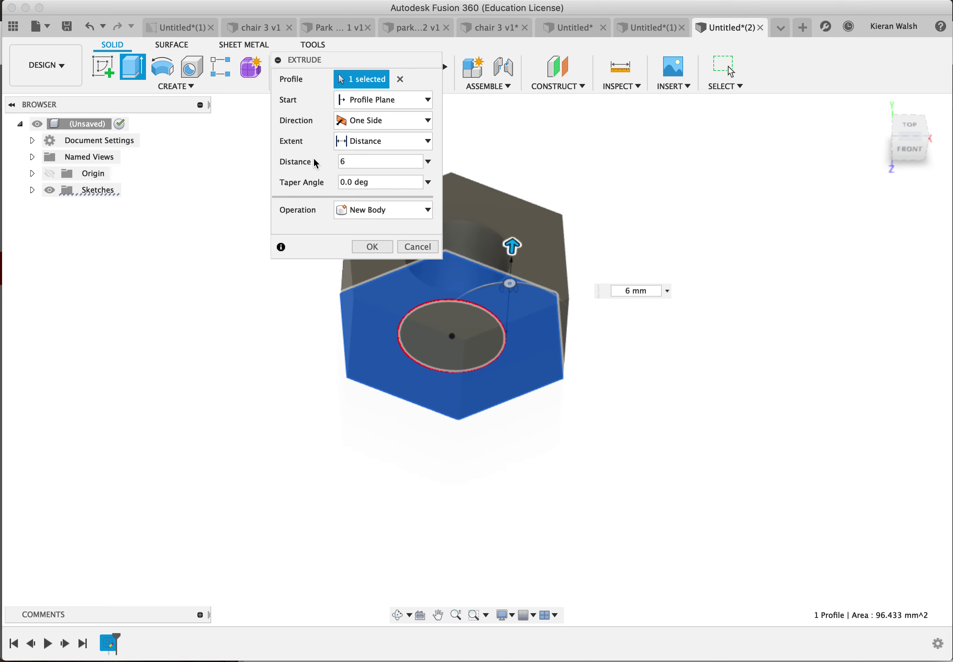
key(Return)
shift+middle_drag(513, 373, 445, 278)
Step: Add a modeled M6x1 class 6H internal thread to the inner face of the nut's hole
click(209, 84)
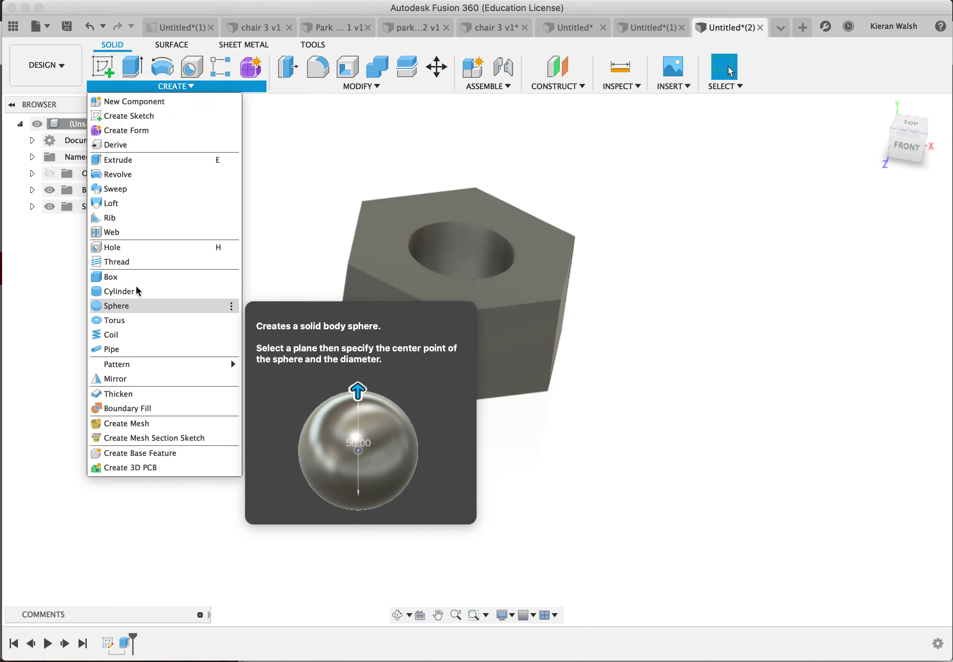
click(134, 262)
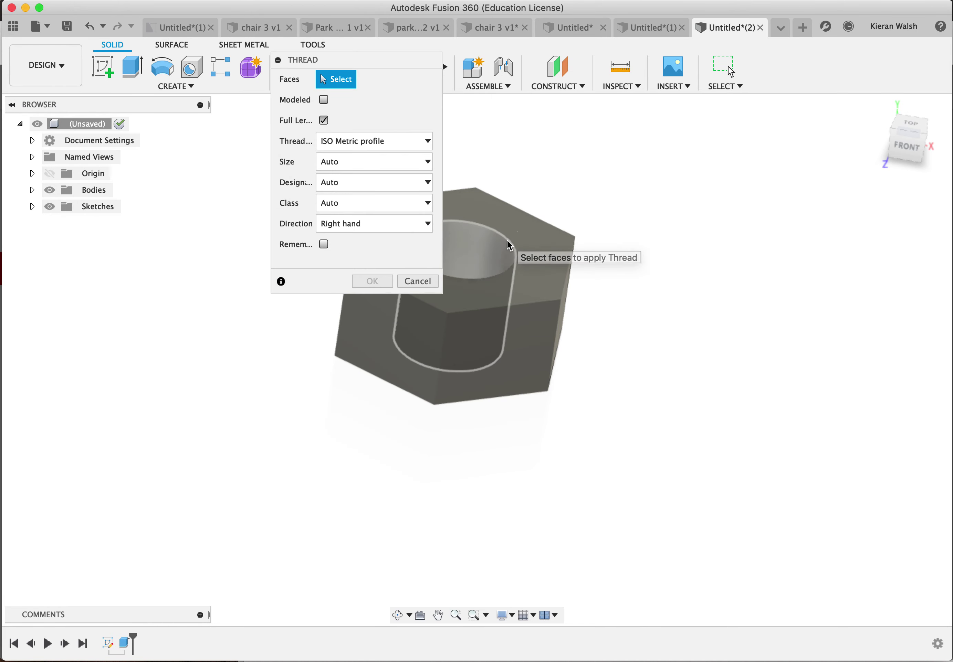
click(487, 236)
click(324, 99)
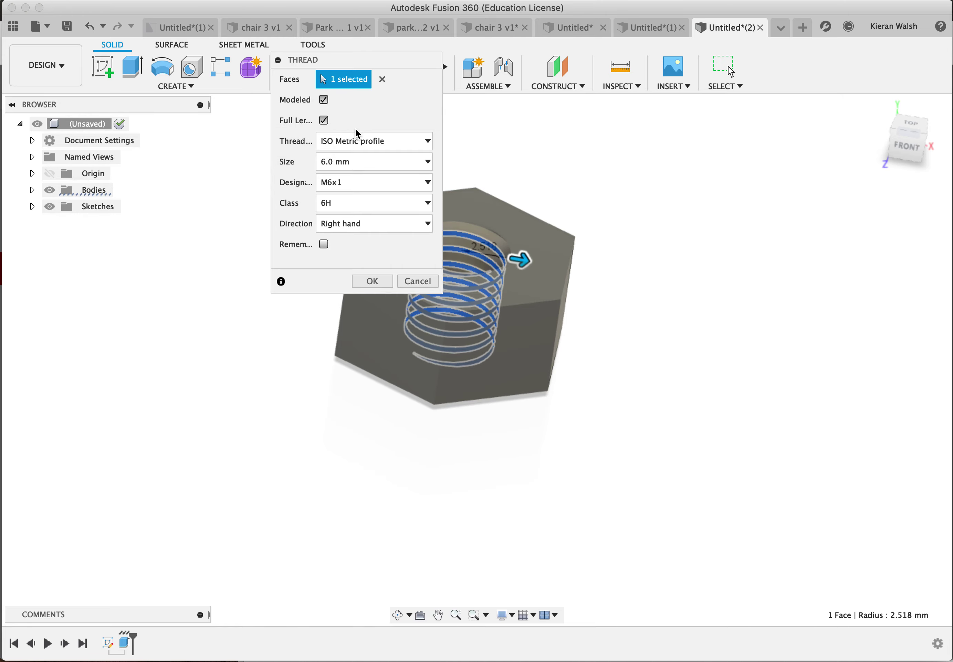
click(372, 282)
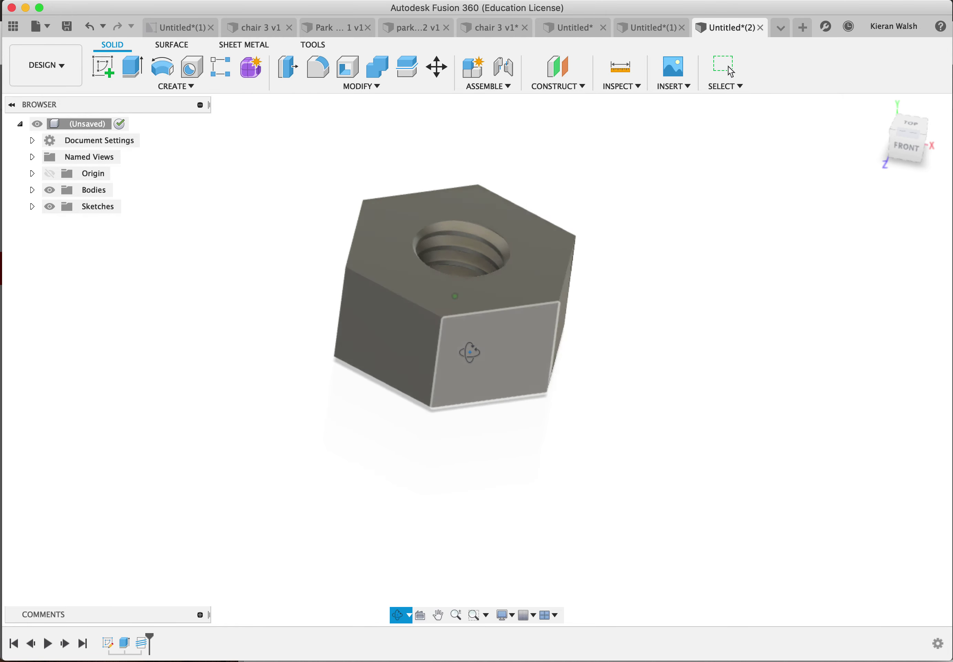
shift+middle_drag(472, 351, 493, 404)
scroll(453, 275, up, 5)
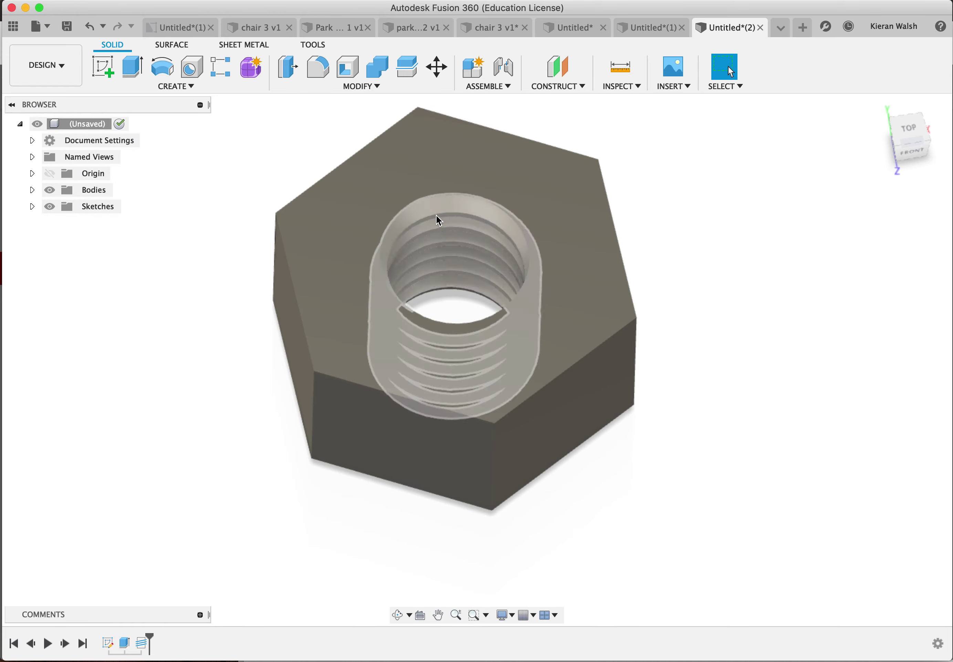
Step: Bevel the nut's top outer hex edges with an equal-distance 0.5 mm chamfer
shift+middle_drag(440, 215, 510, 300)
shift+middle_drag(770, 403, 779, 348)
click(360, 88)
click(309, 131)
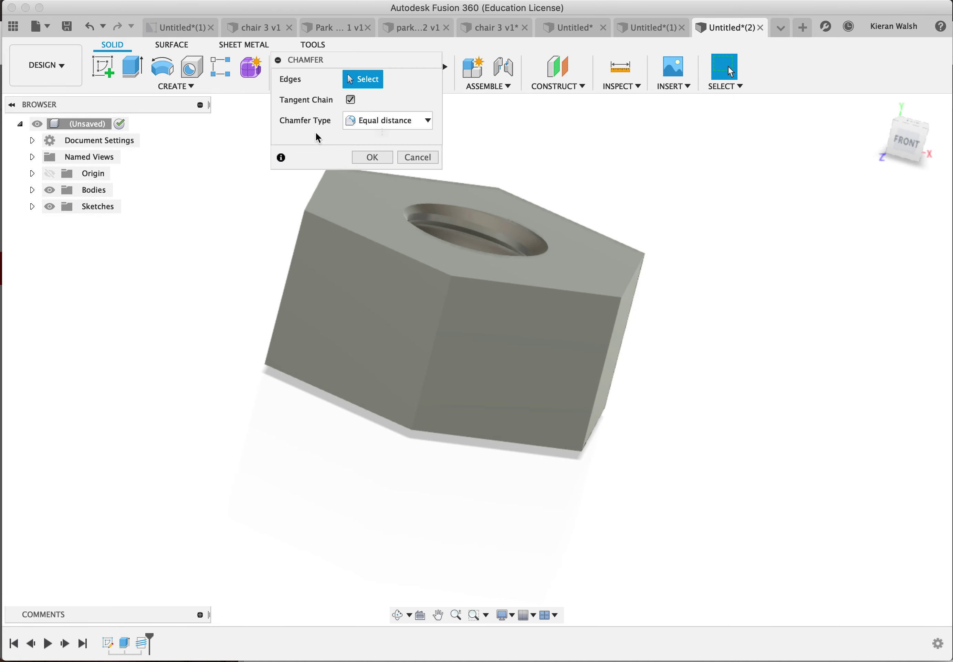
click(362, 239)
click(462, 183)
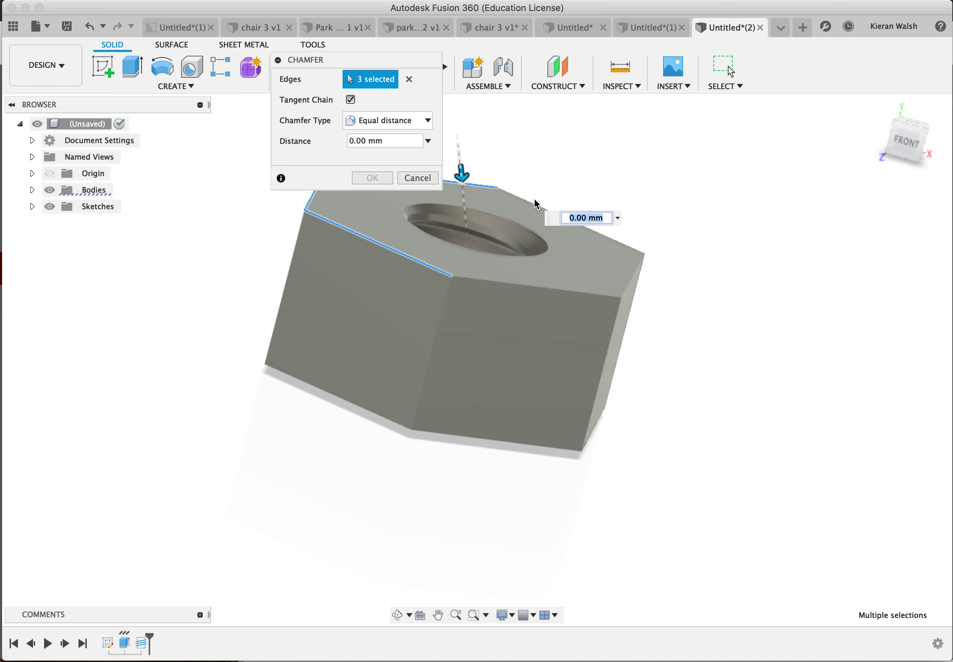
click(589, 297)
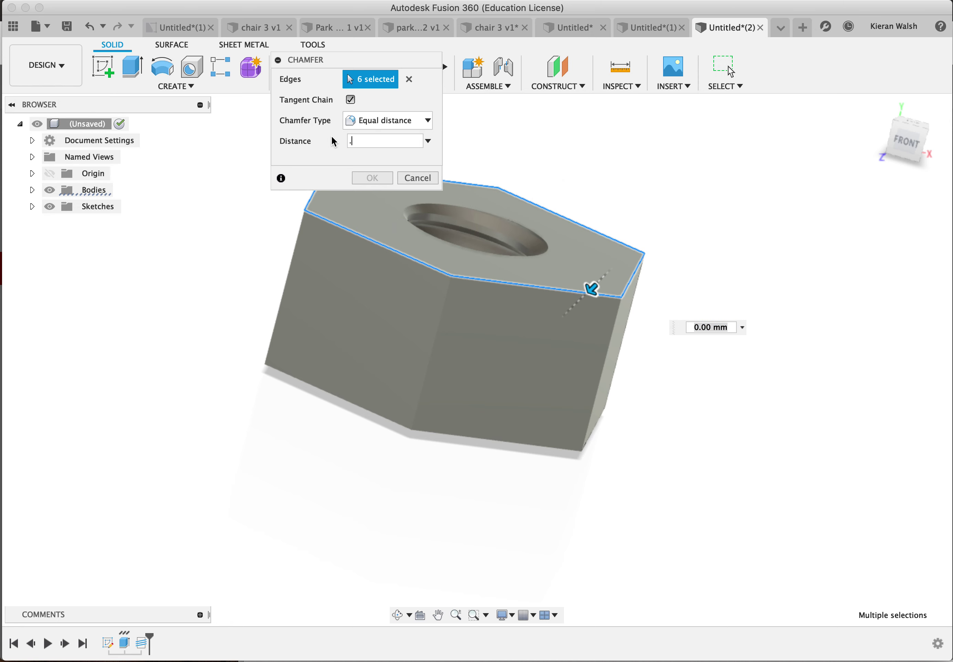
key(Return)
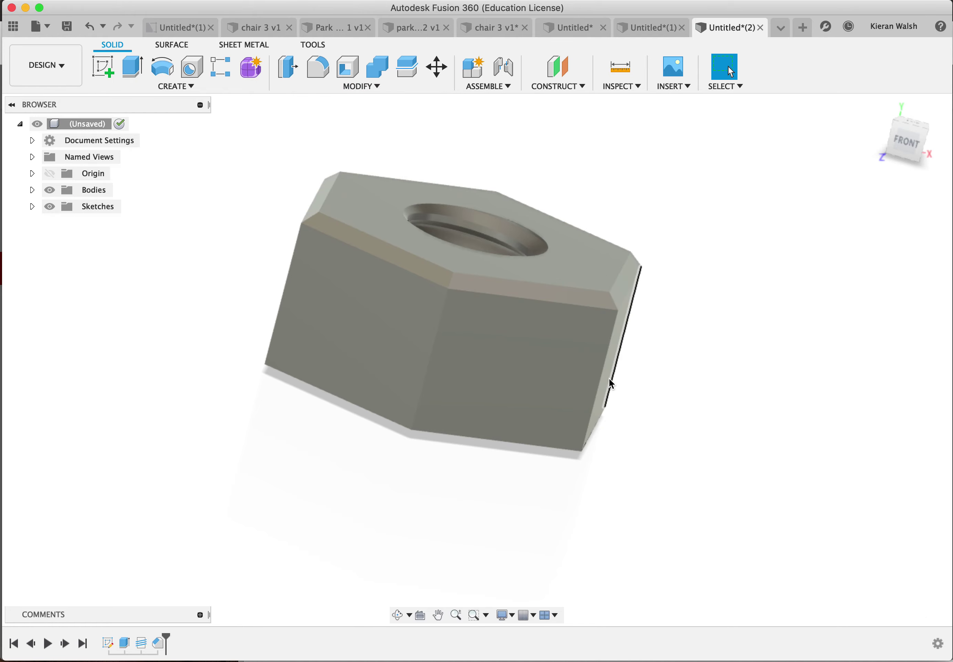
shift+middle_drag(611, 383, 468, 391)
click(730, 71)
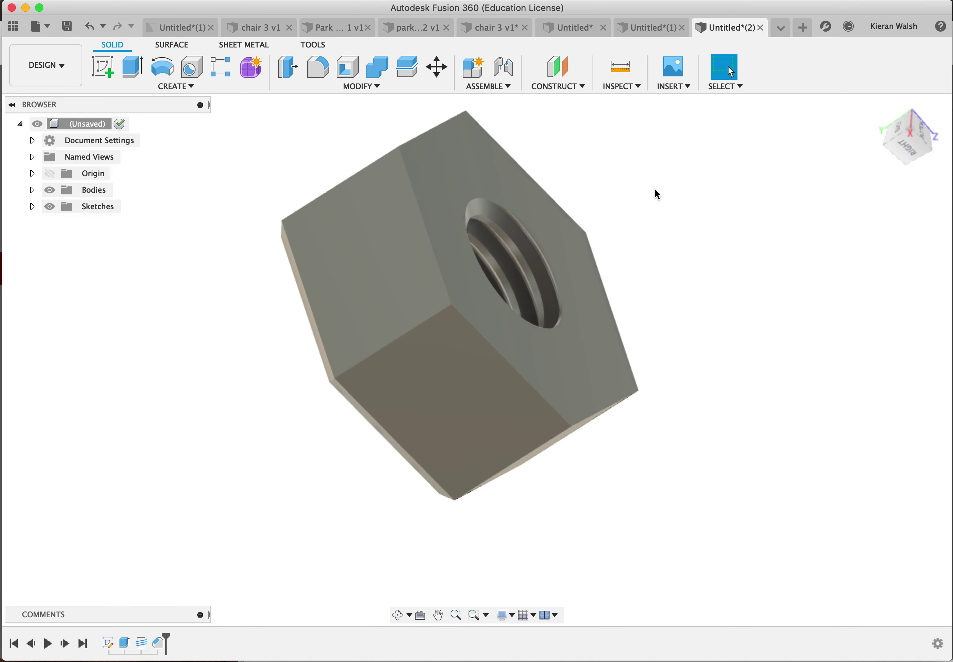